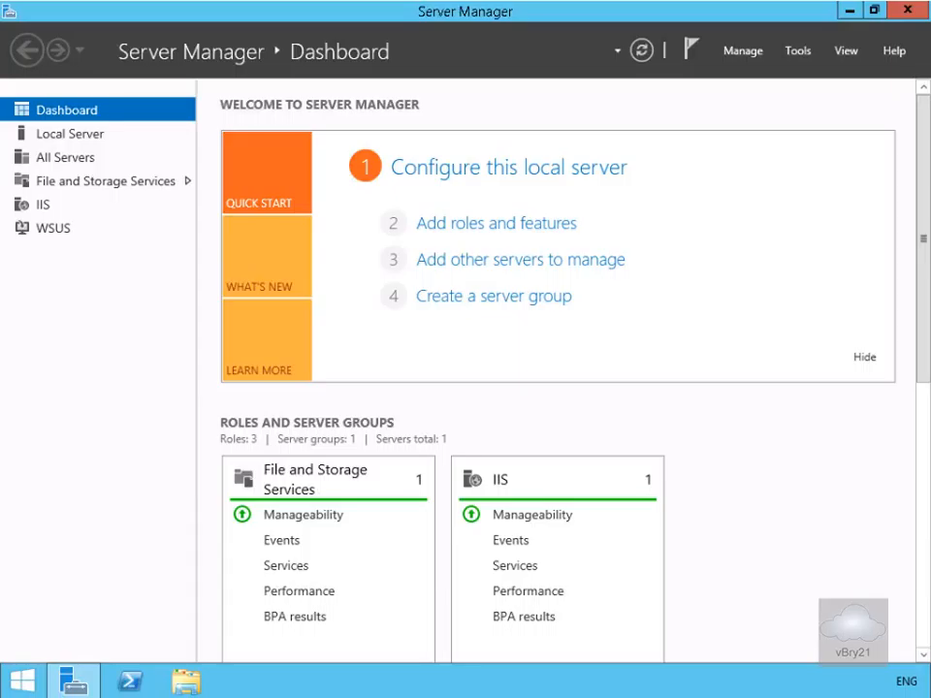
Start adding roles and features with a role-based or feature-based installation on the server LON-SVR1.Adatum.com from the server pool
left_click(482, 231)
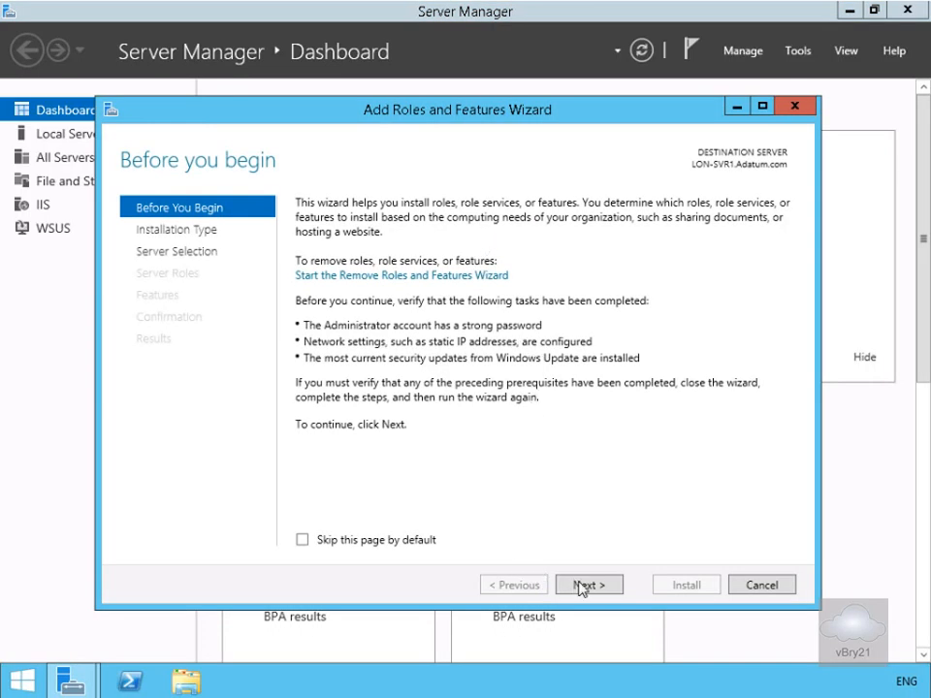
left_click(581, 587)
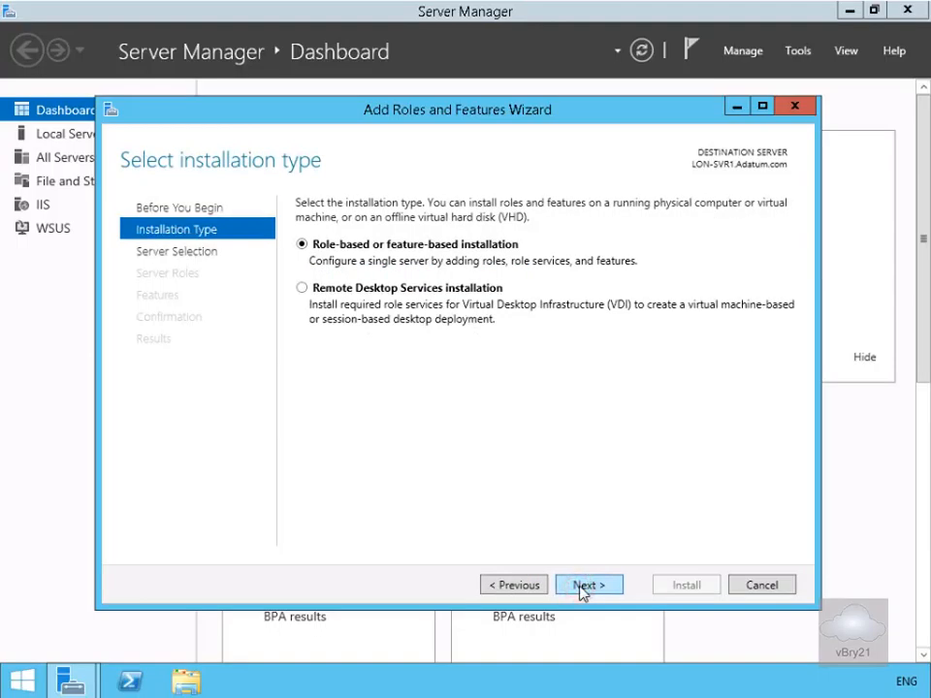
left_click(583, 590)
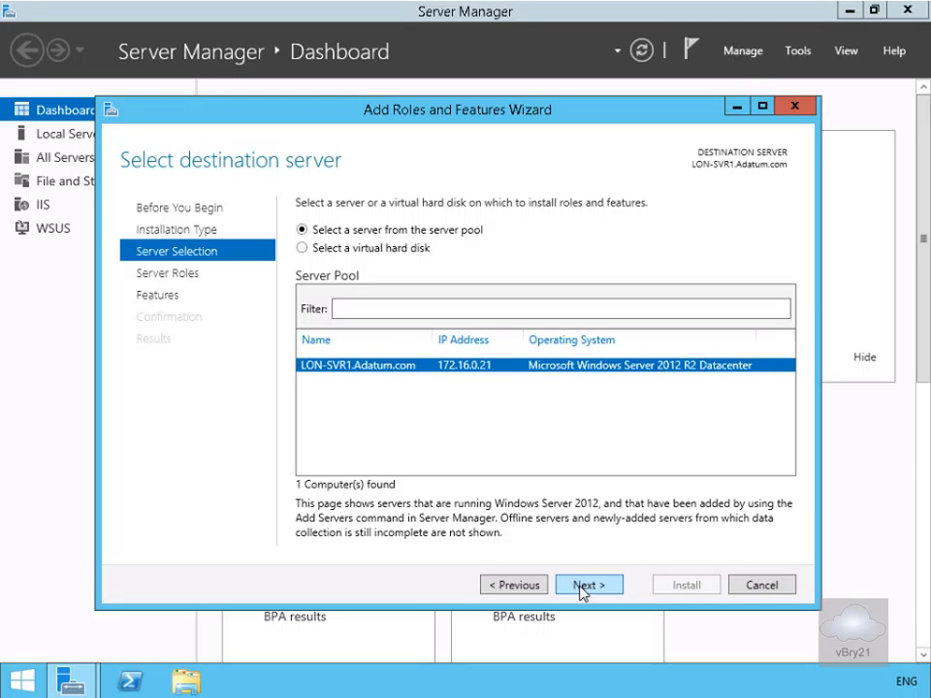
left_click(583, 589)
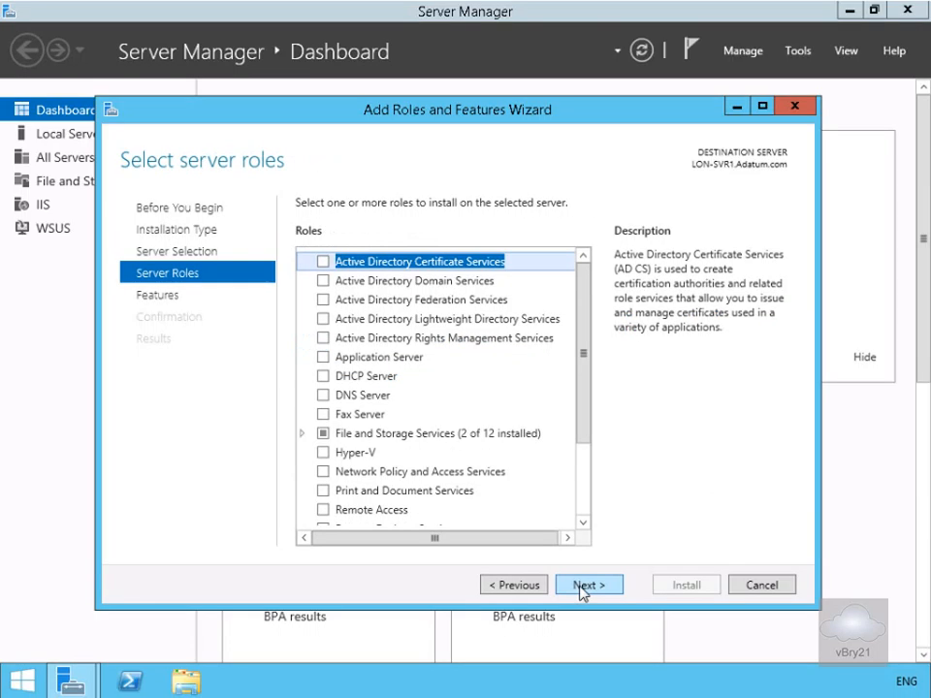
Select the Windows Deployment Services server role and include its required management tools
left_click(584, 524)
left_click(584, 524)
left_click(584, 525)
left_click(584, 524)
left_click(584, 525)
left_click(584, 524)
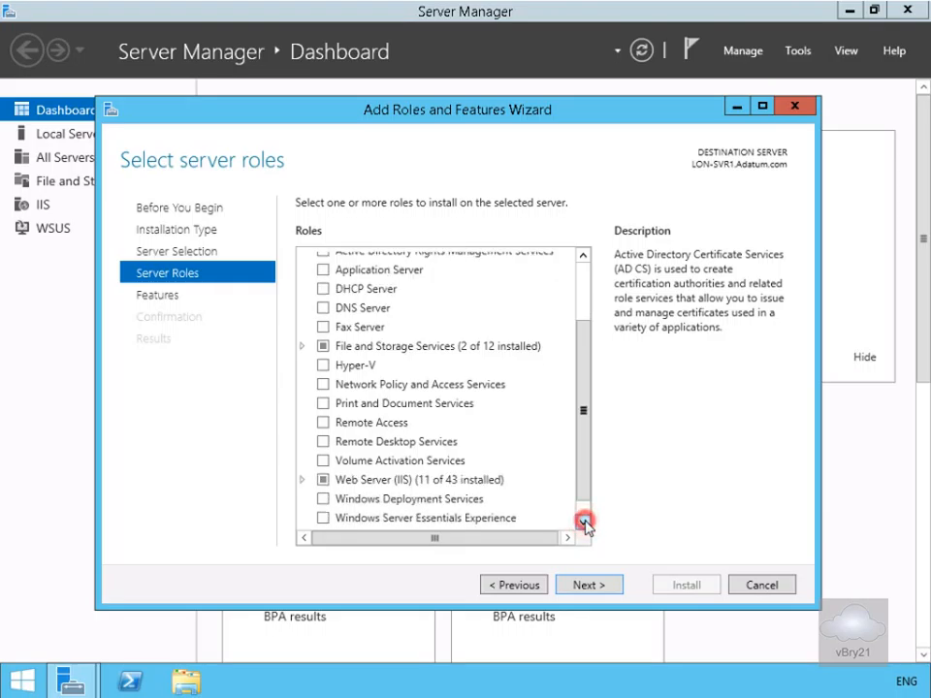
left_click(584, 525)
left_click(326, 483)
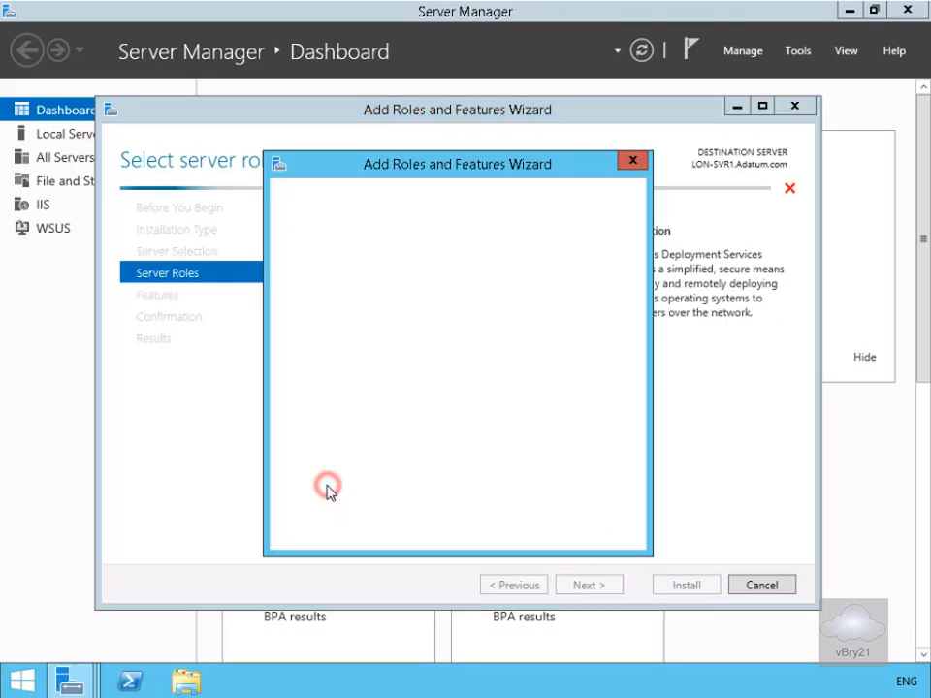
left_click(527, 515)
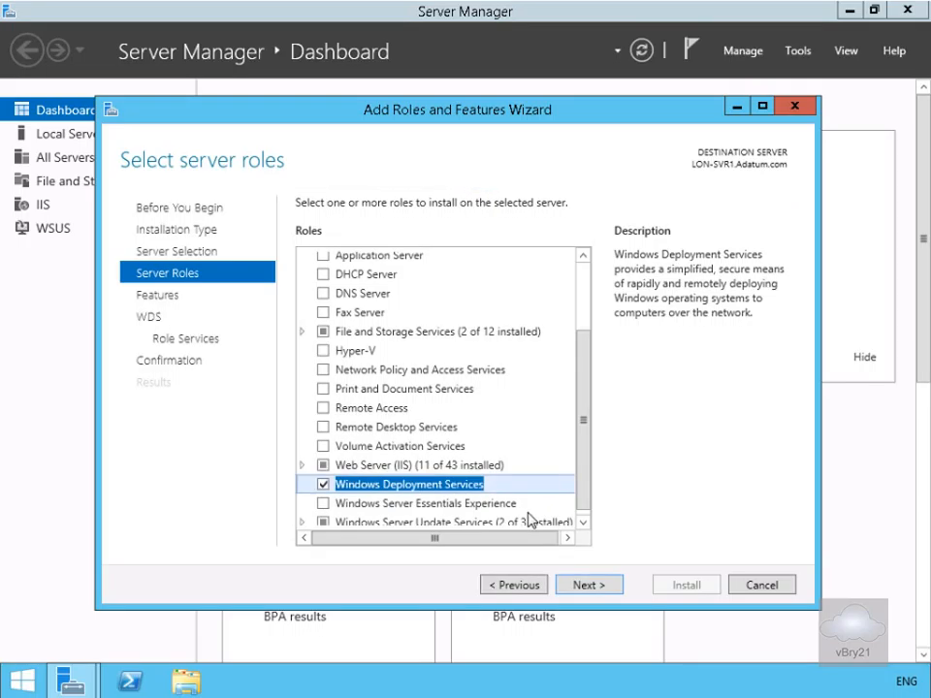
Install Windows Deployment Services with the Deployment Server and Transport Server role services and no additional features, closing the wizard when installation completes
left_click(596, 588)
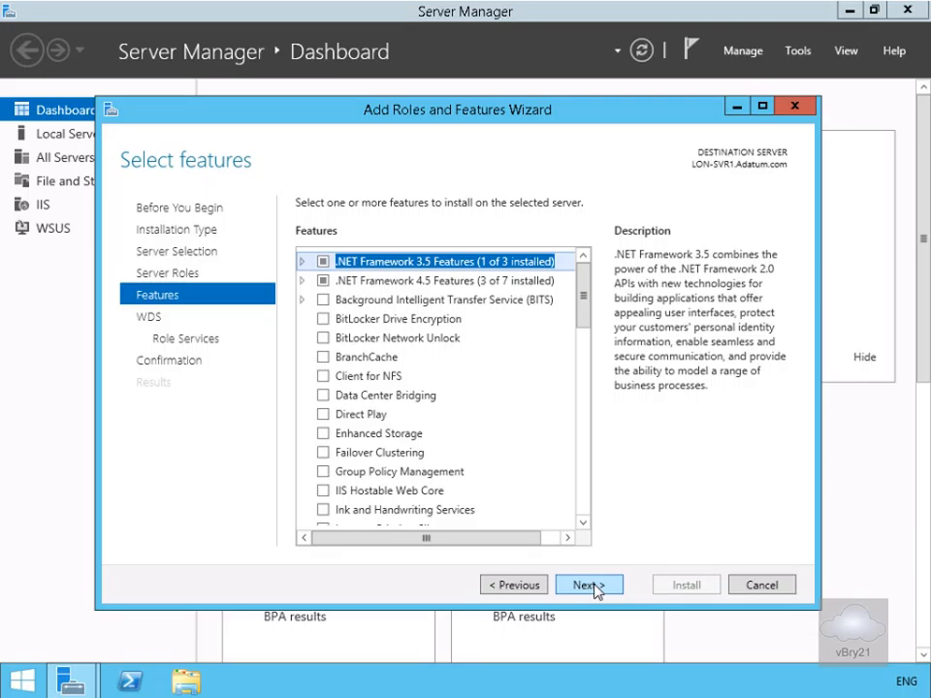
left_click(594, 587)
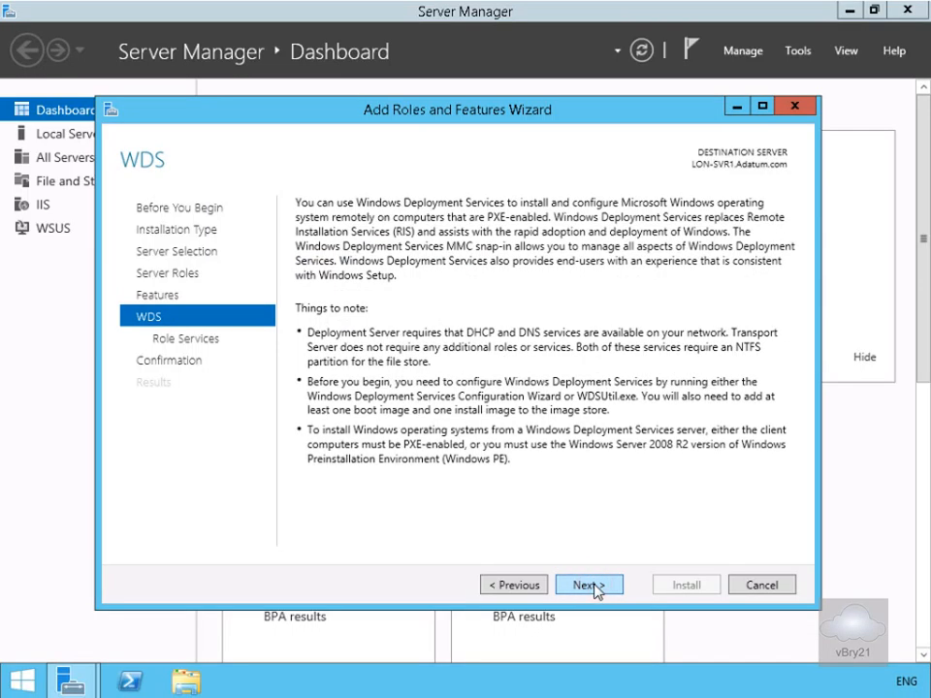
left_click(594, 587)
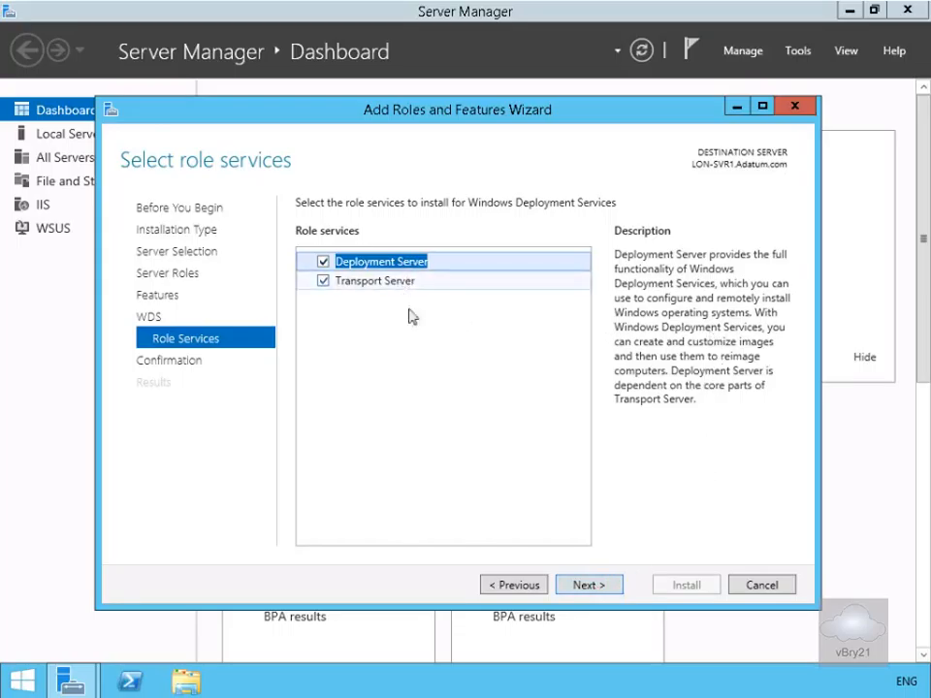
left_click(588, 585)
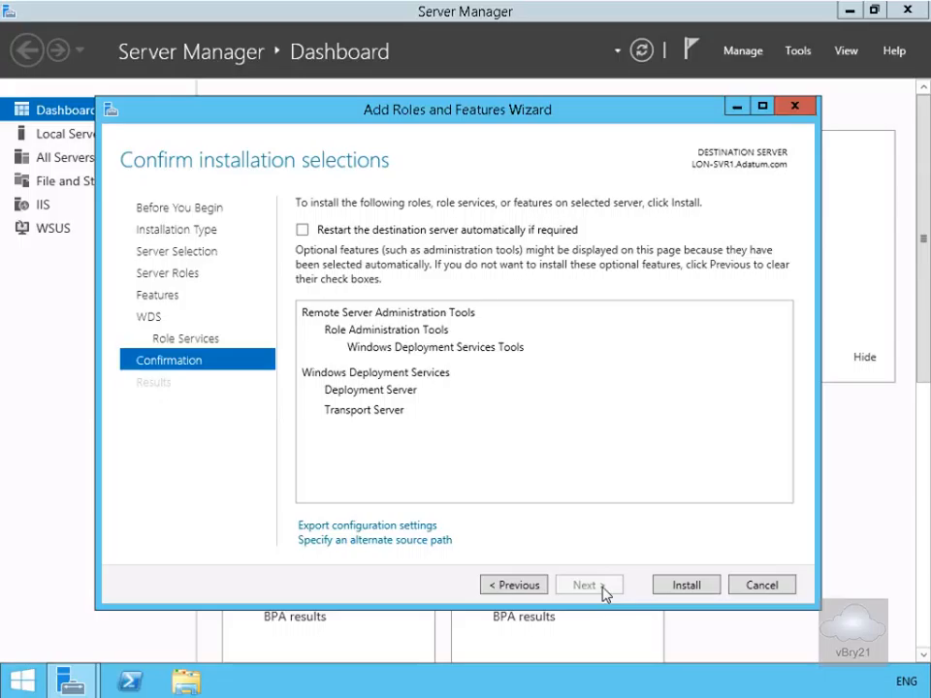
left_click(686, 586)
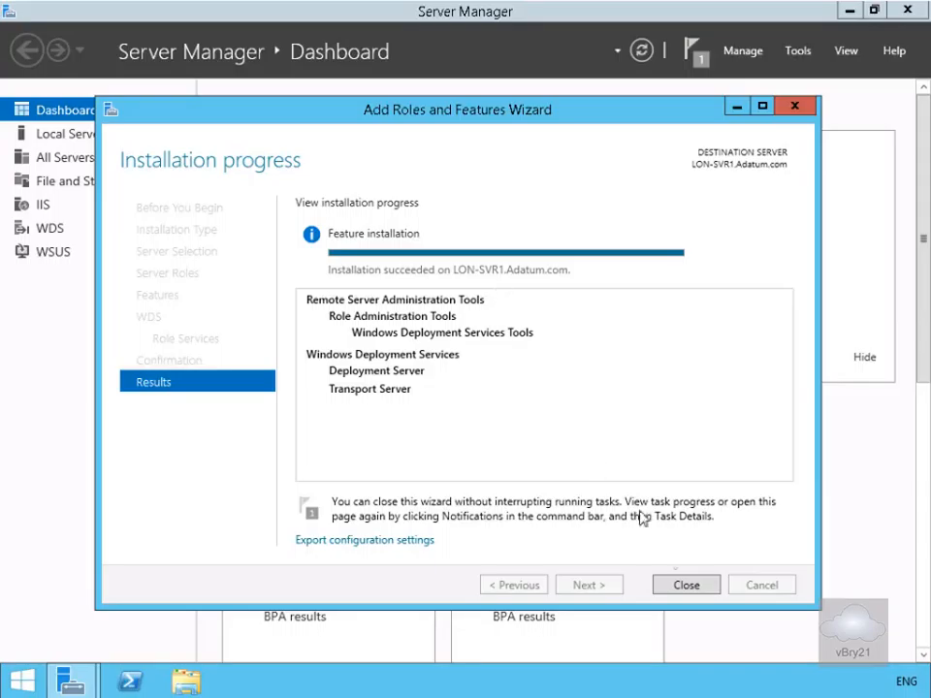
left_click(702, 588)
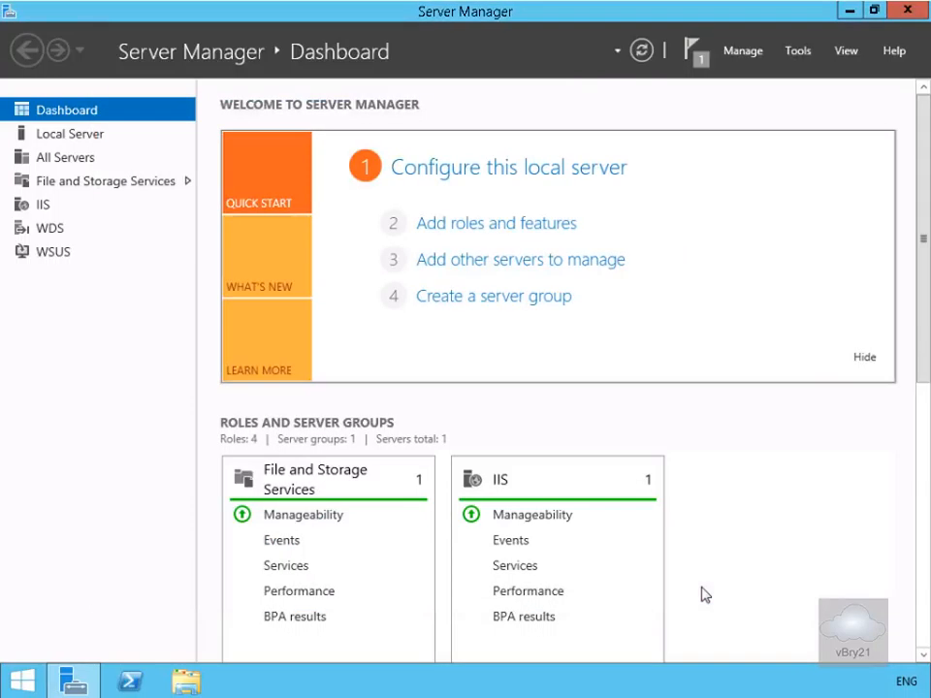
Open the Windows Deployment Services console and select LON-SVR1.Adatum.com under Servers
left_click(797, 54)
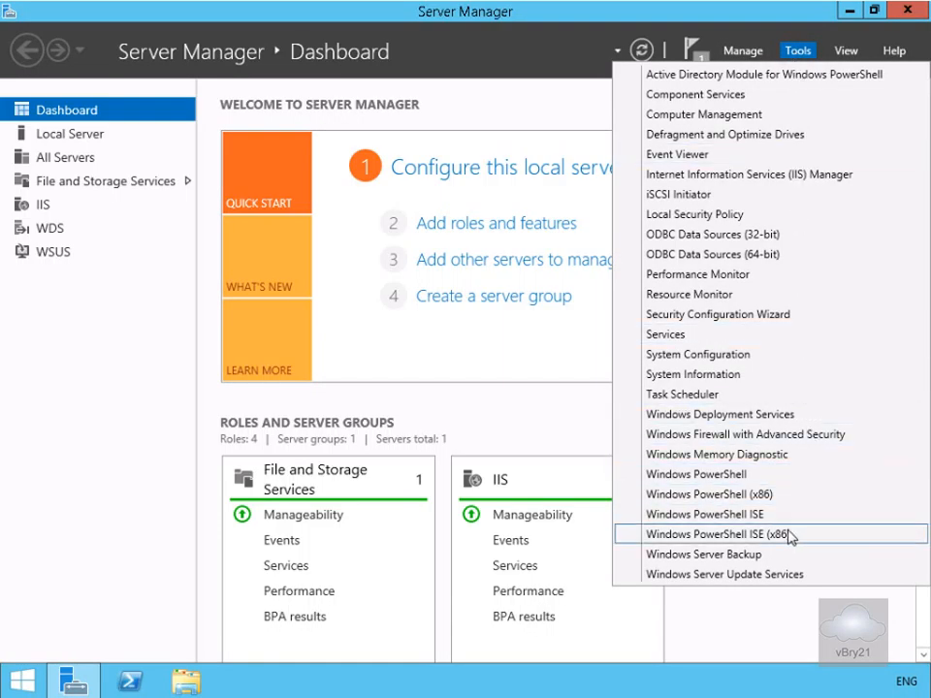
left_click(751, 416)
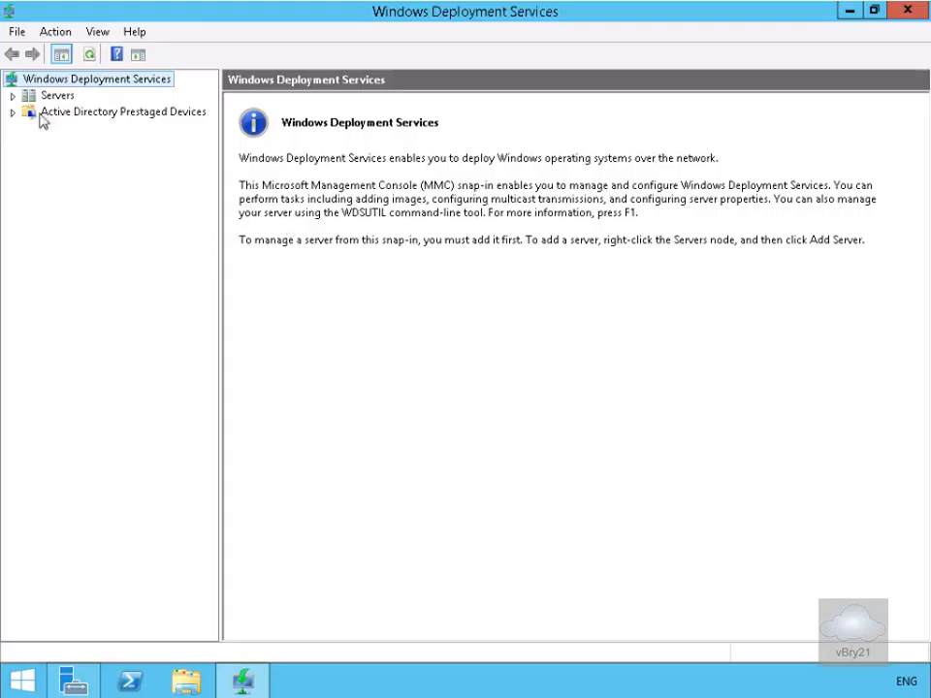
left_click(11, 96)
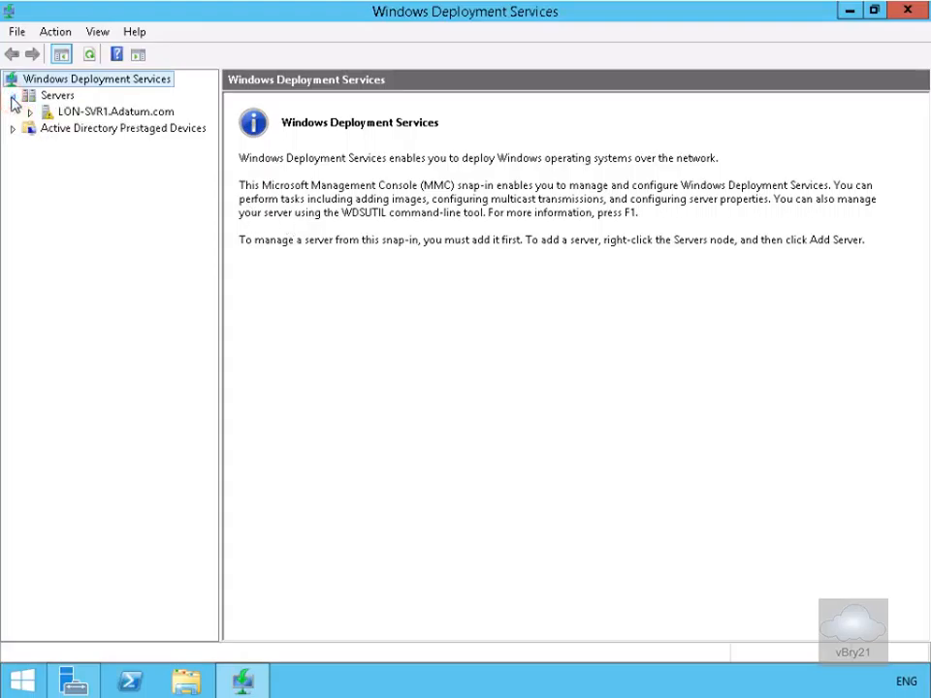
left_click(81, 116)
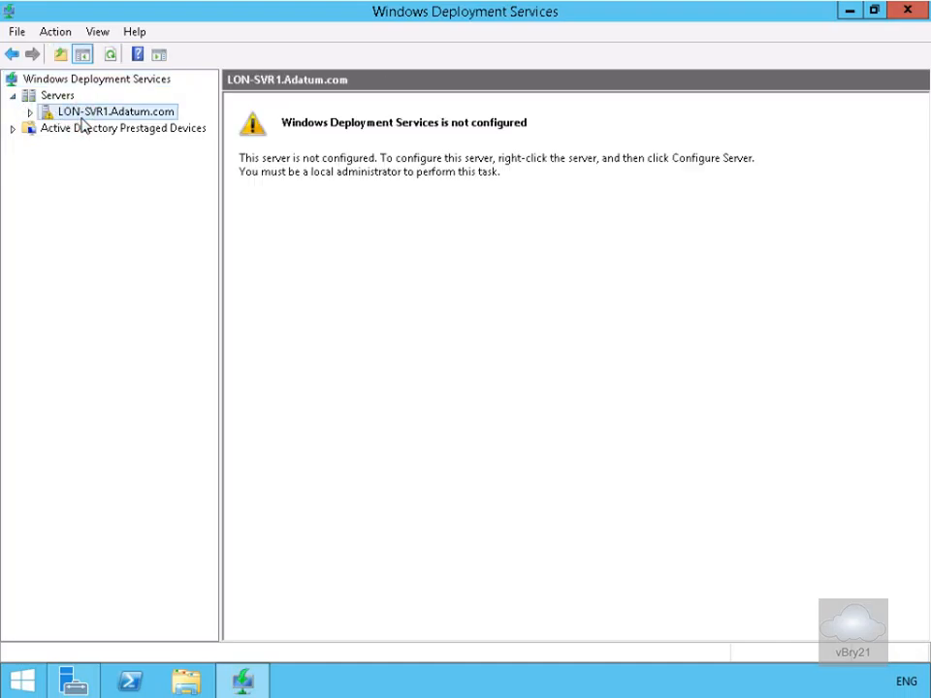
Start configuring LON-SVR1.Adatum.com as integrated with Active Directory, accepting C:\RemoteInstall on the system volume as the remote installation folder
right_click(82, 119)
left_click(115, 132)
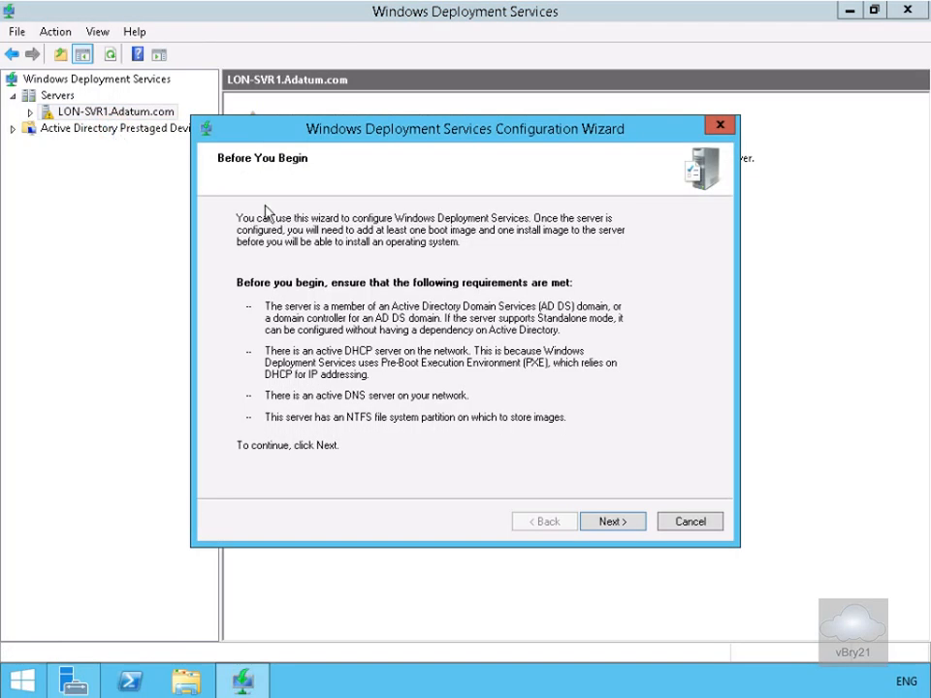
left_click(609, 524)
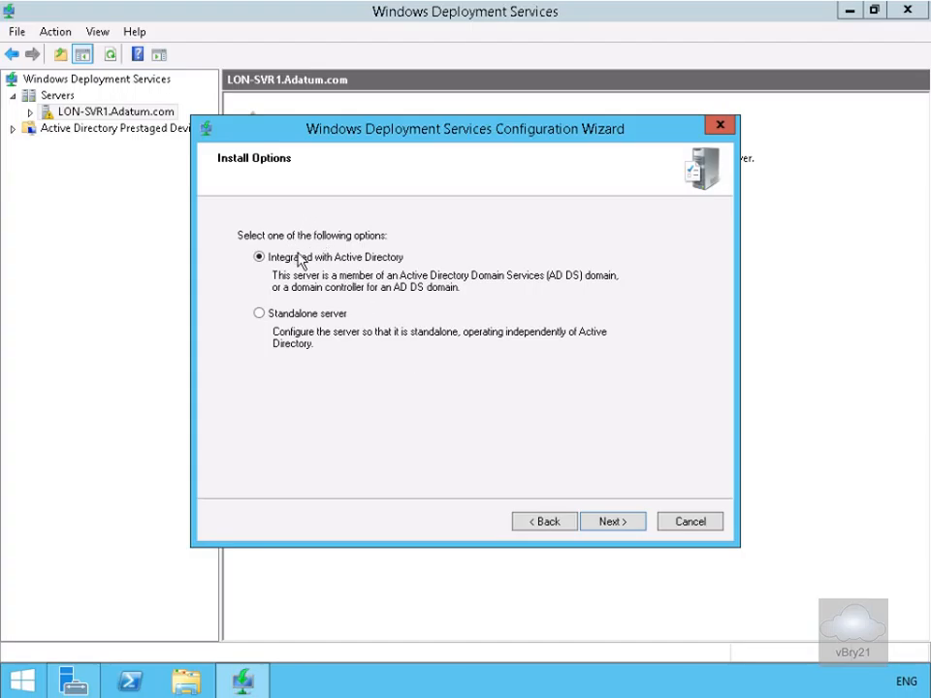
left_click(594, 524)
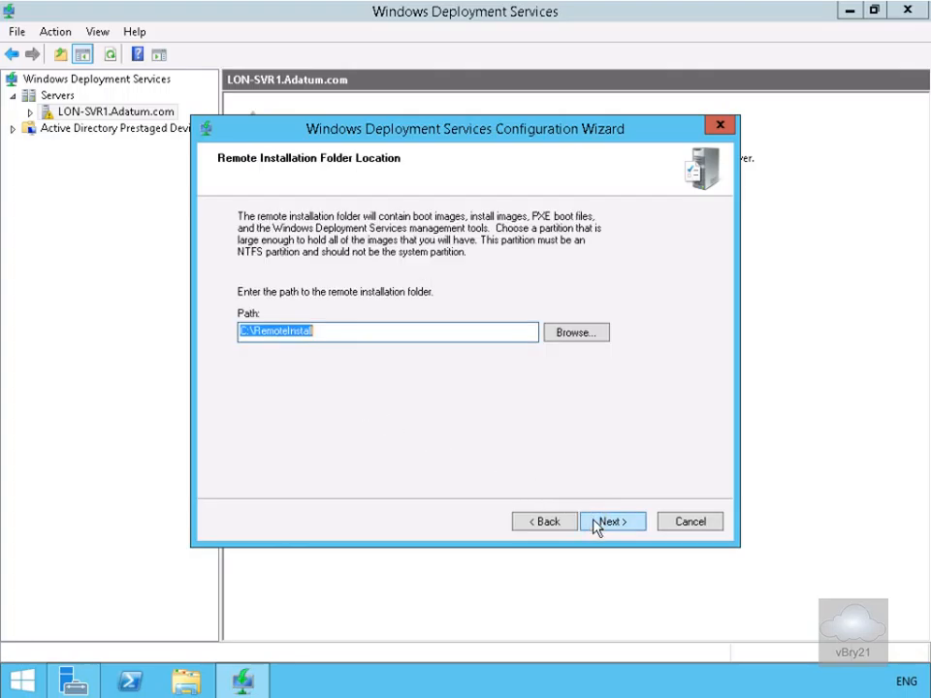
left_click(595, 524)
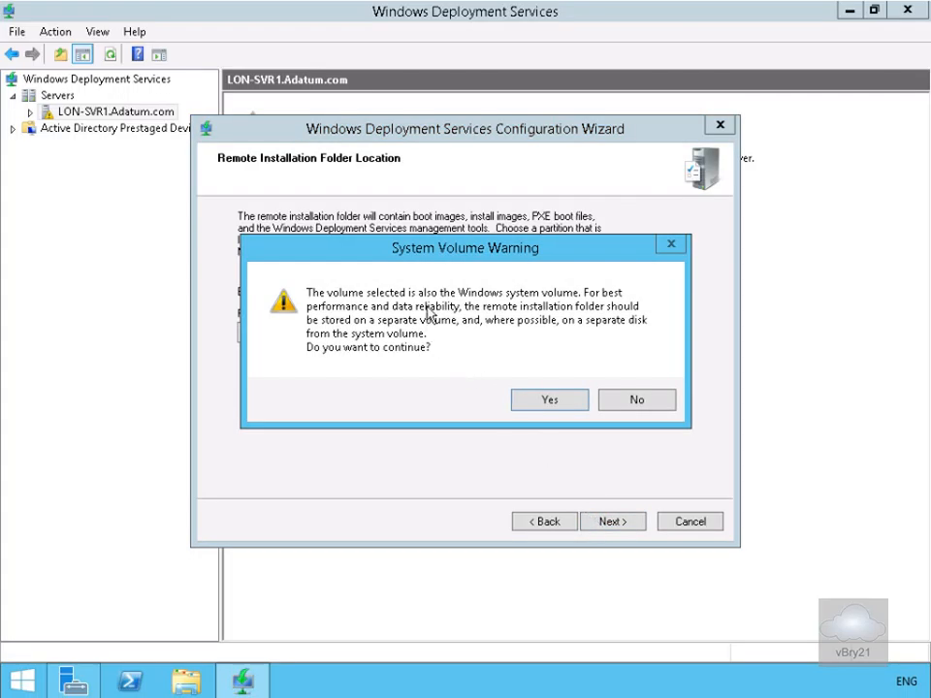
left_click(538, 402)
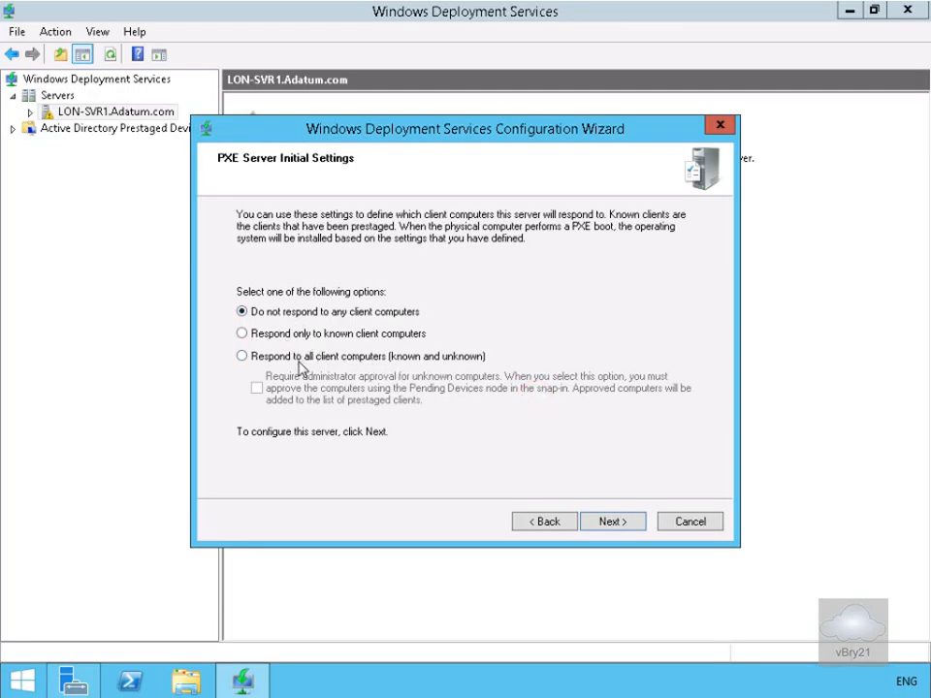
Set the PXE server to respond to all client computers (known and unknown) and finish the configuration without adding images now
left_click(279, 365)
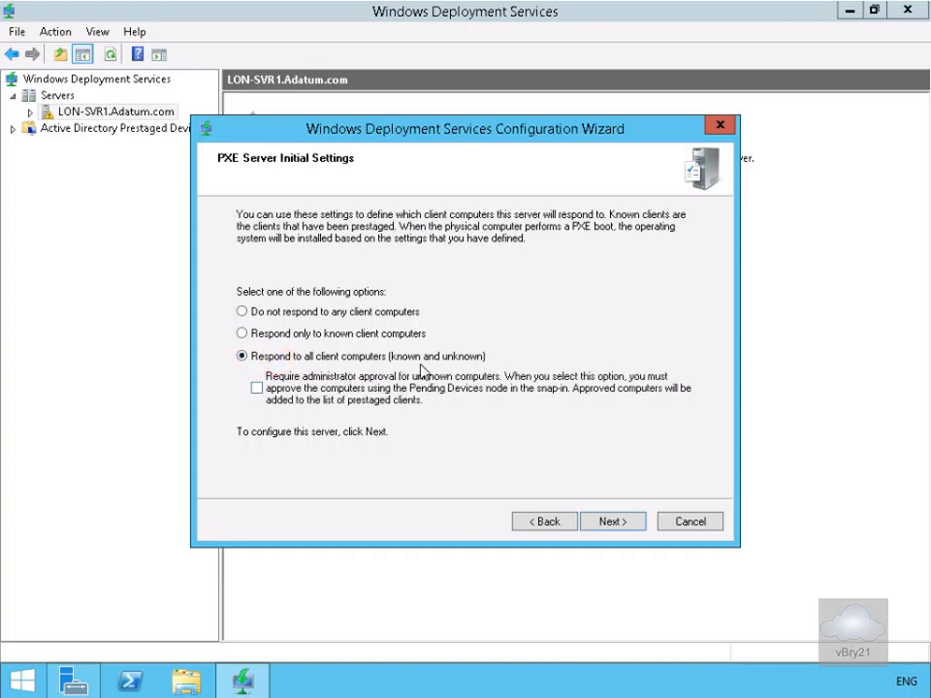
left_click(612, 523)
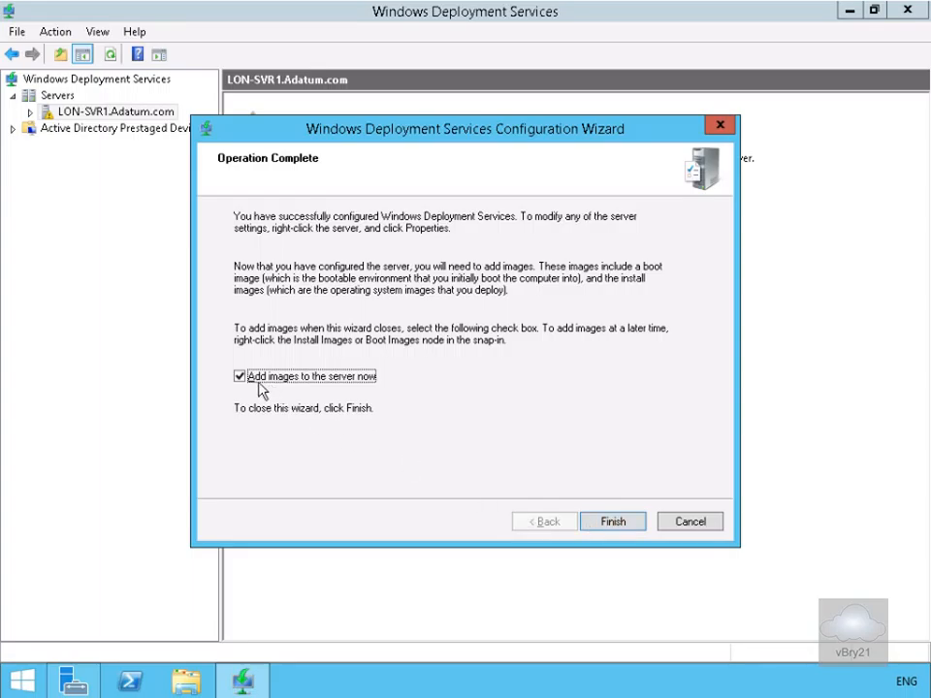
left_click(246, 382)
left_click(597, 523)
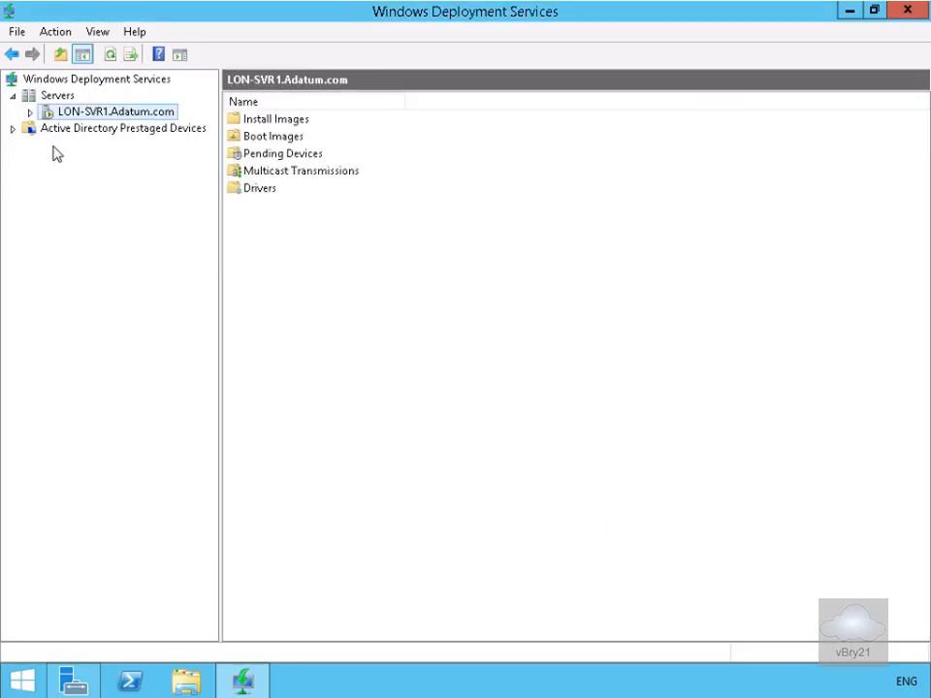
Start adding a boot image to the Boot Images of LON-SVR1.Adatum.com
left_click(30, 113)
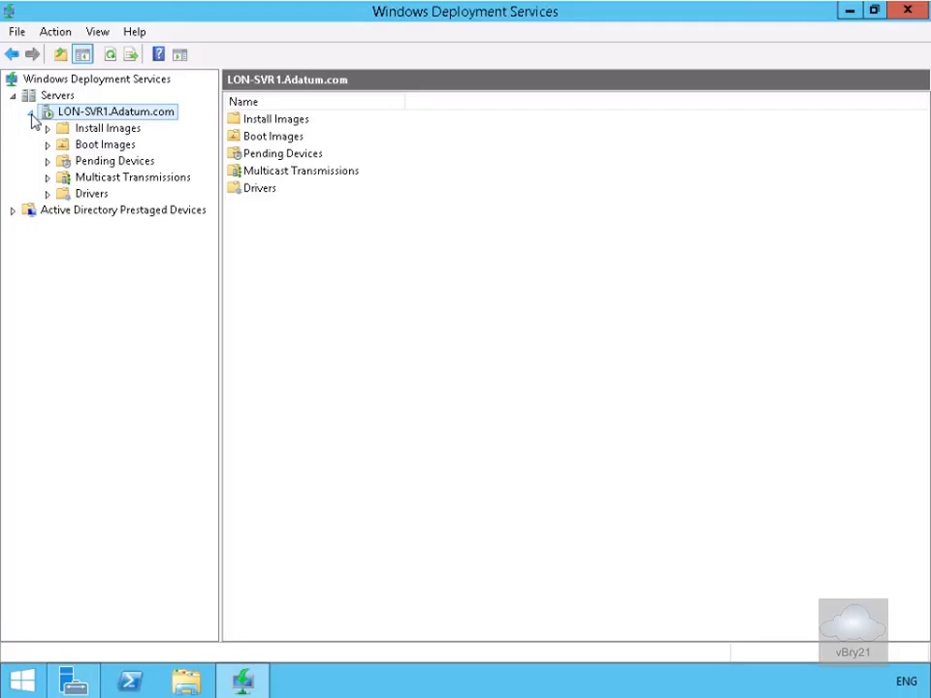
left_click(91, 148)
right_click(91, 146)
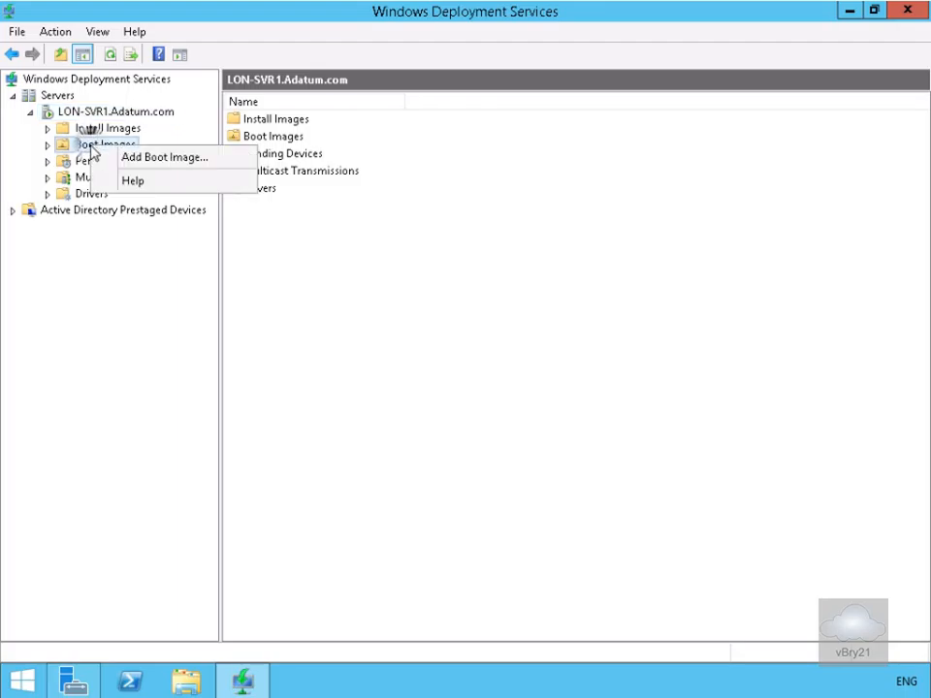
left_click(132, 159)
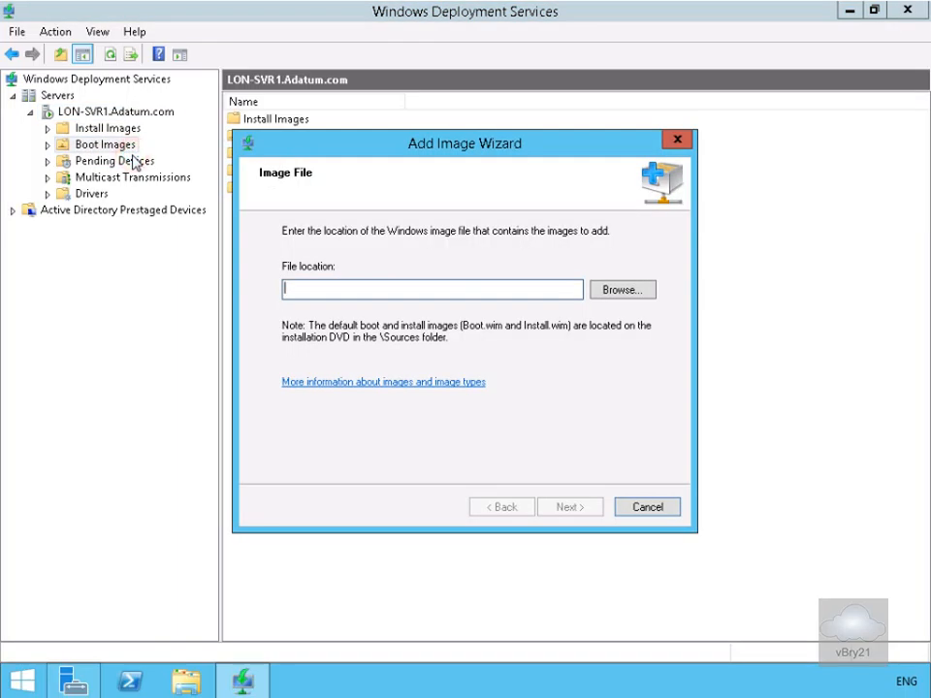
Choose boot.wim from the sources folder of DVD drive D: as the boot image's source file
left_click(617, 292)
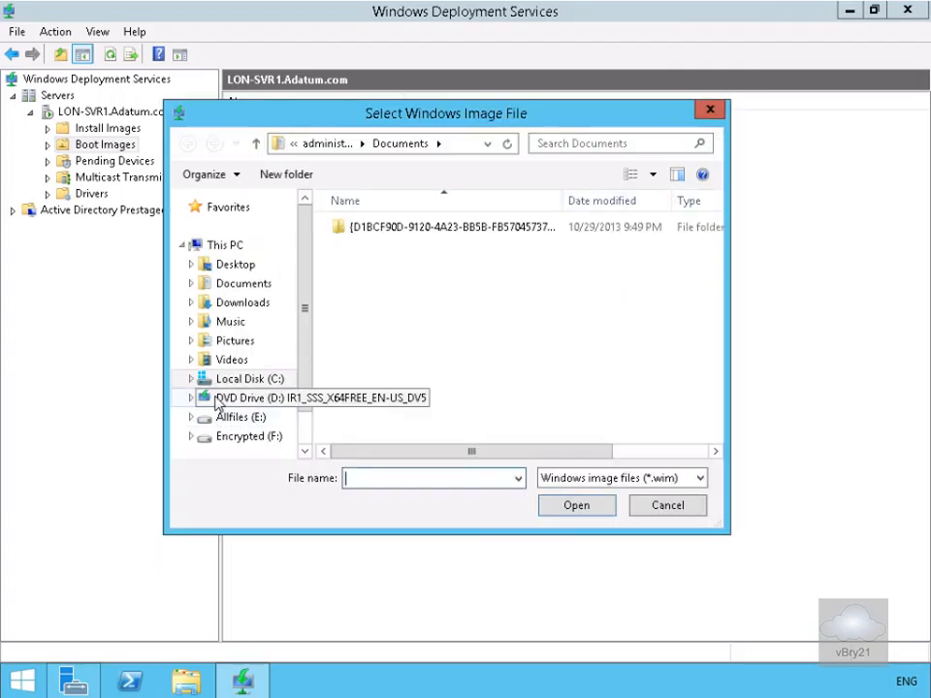
left_click(216, 400)
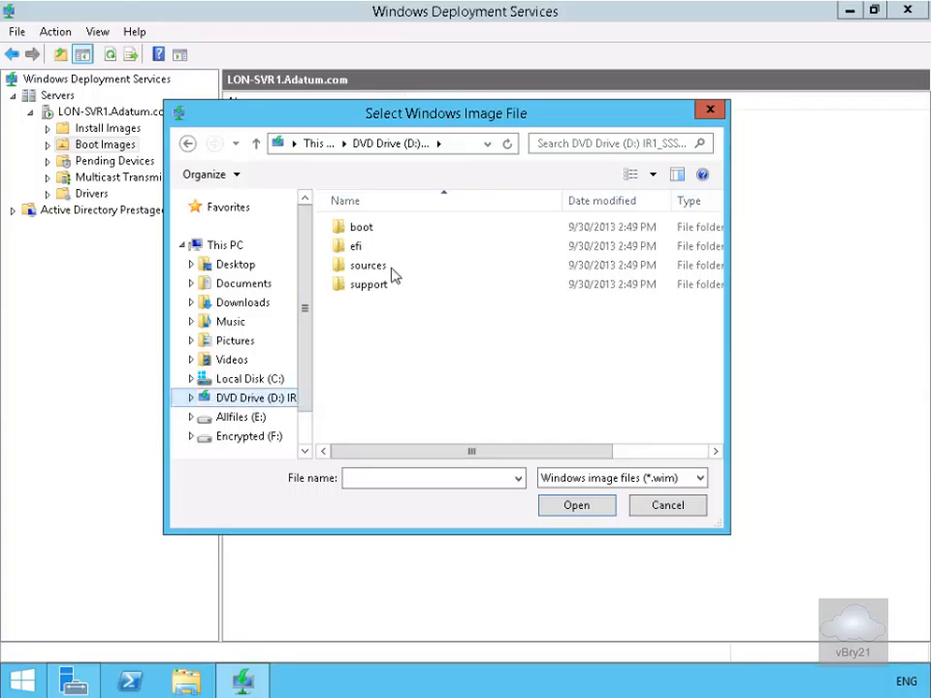
double_click(381, 273)
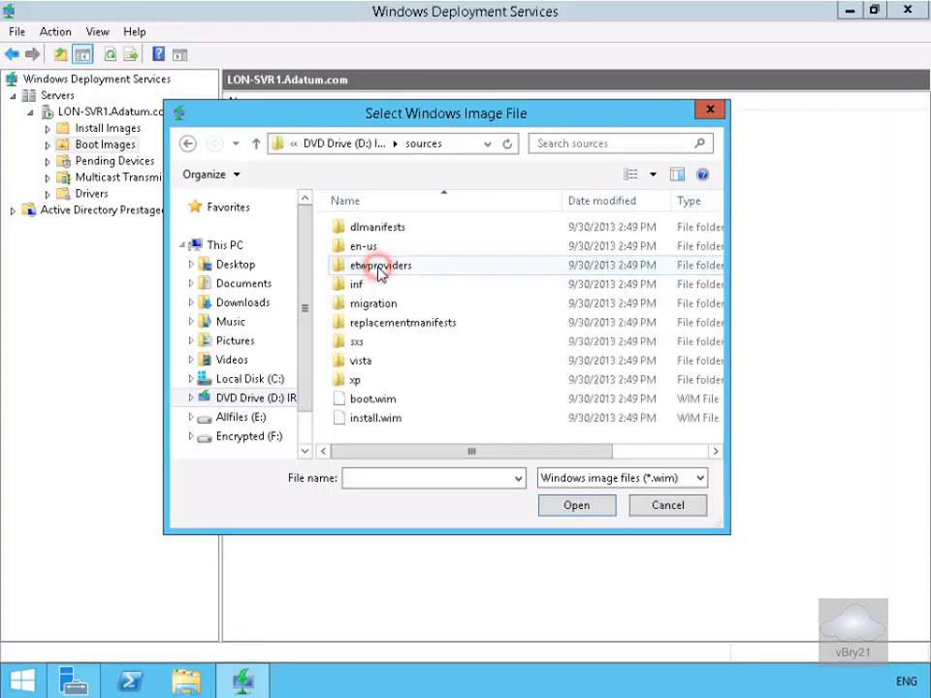
left_click(377, 400)
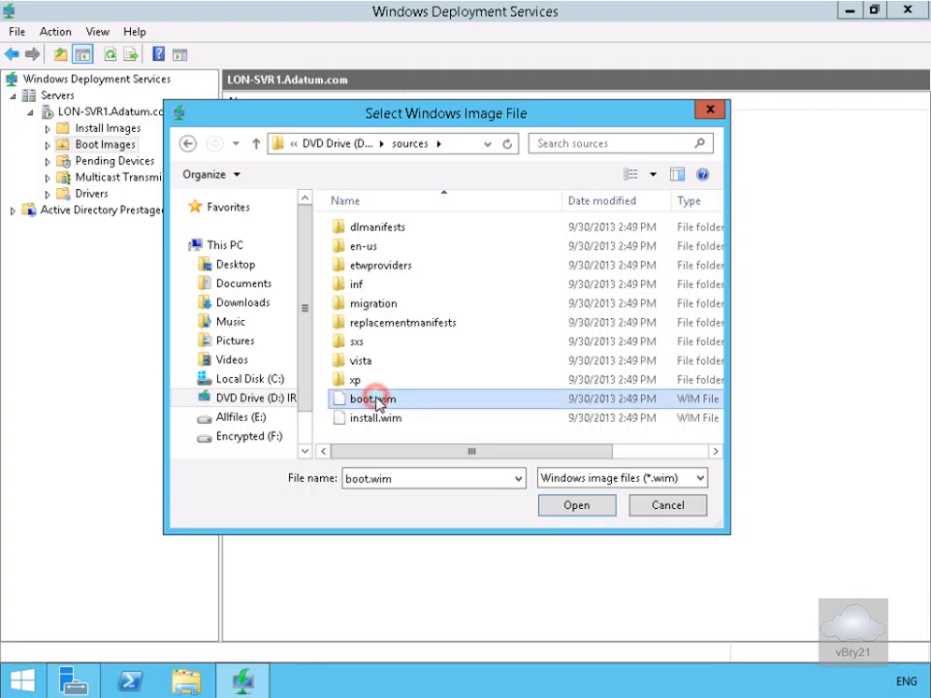
left_click(548, 513)
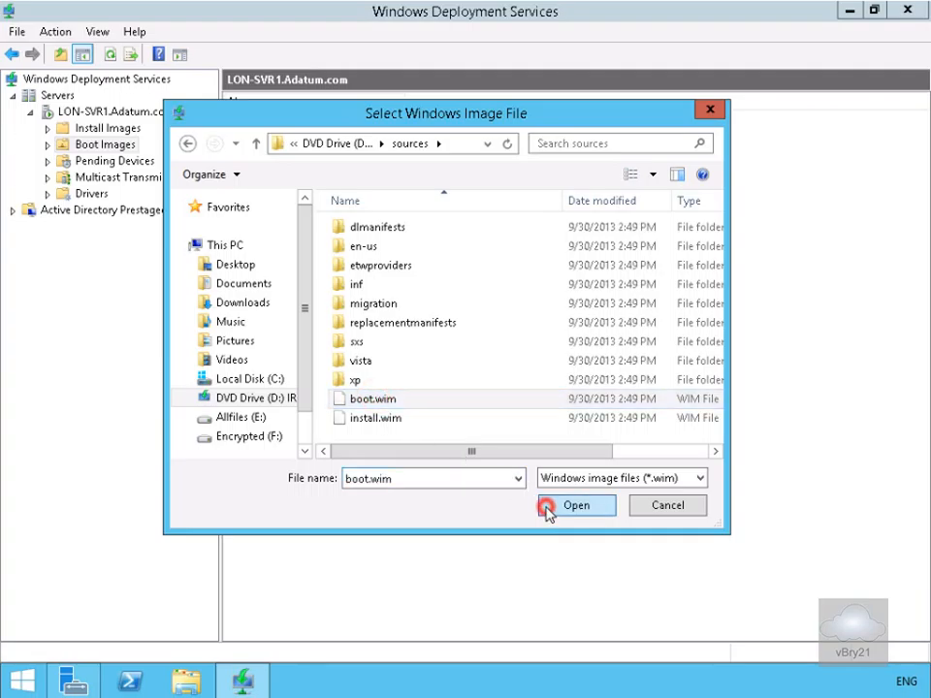
Keep Microsoft Windows Setup (x64) as the boot image's name and description, and finish adding it to the server
left_click(569, 510)
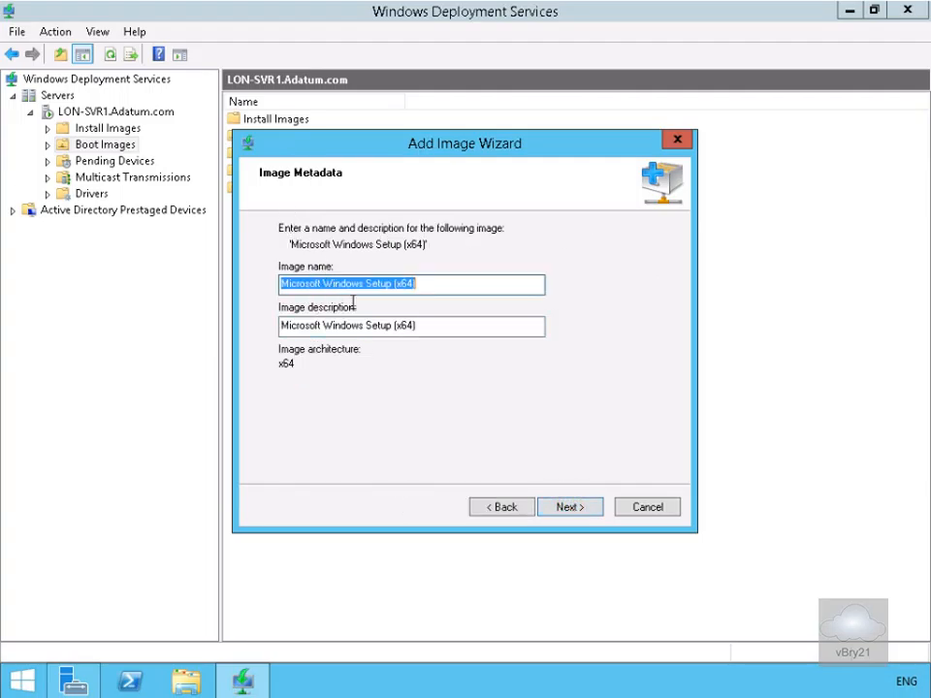
left_click(565, 508)
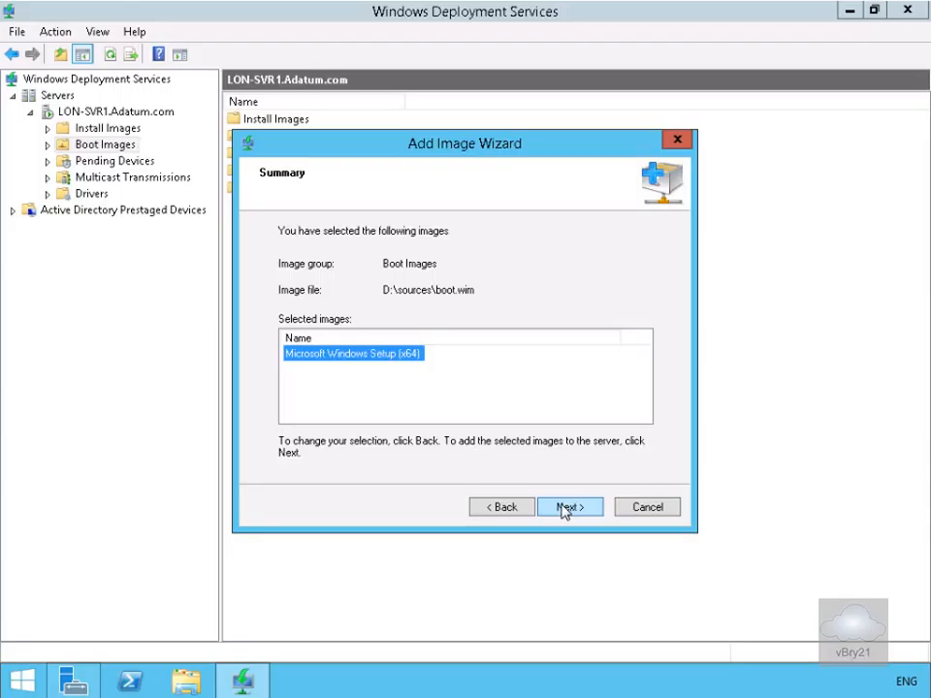
left_click(562, 505)
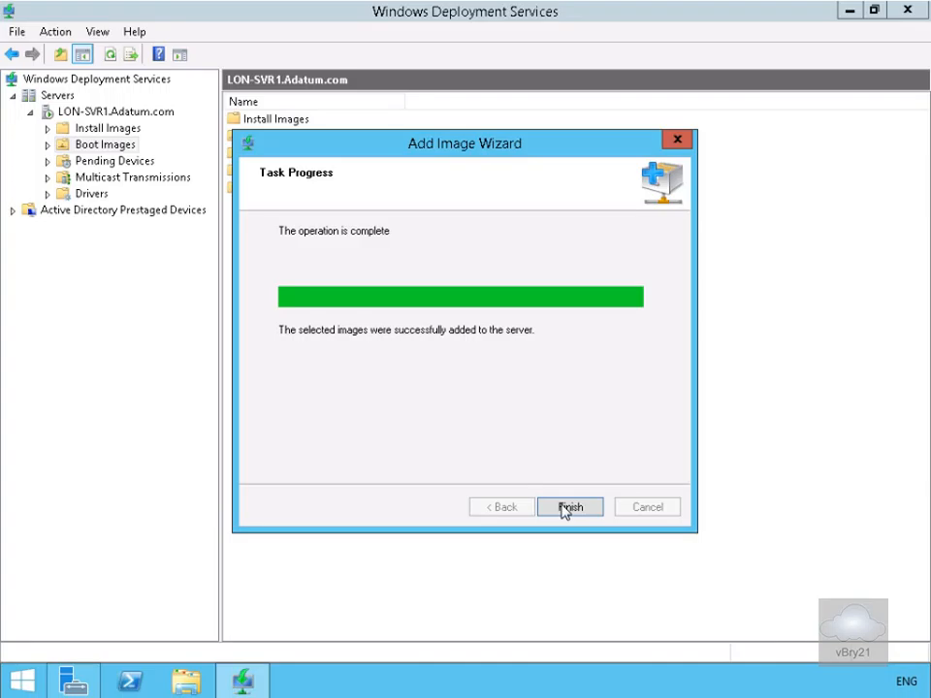
left_click(565, 508)
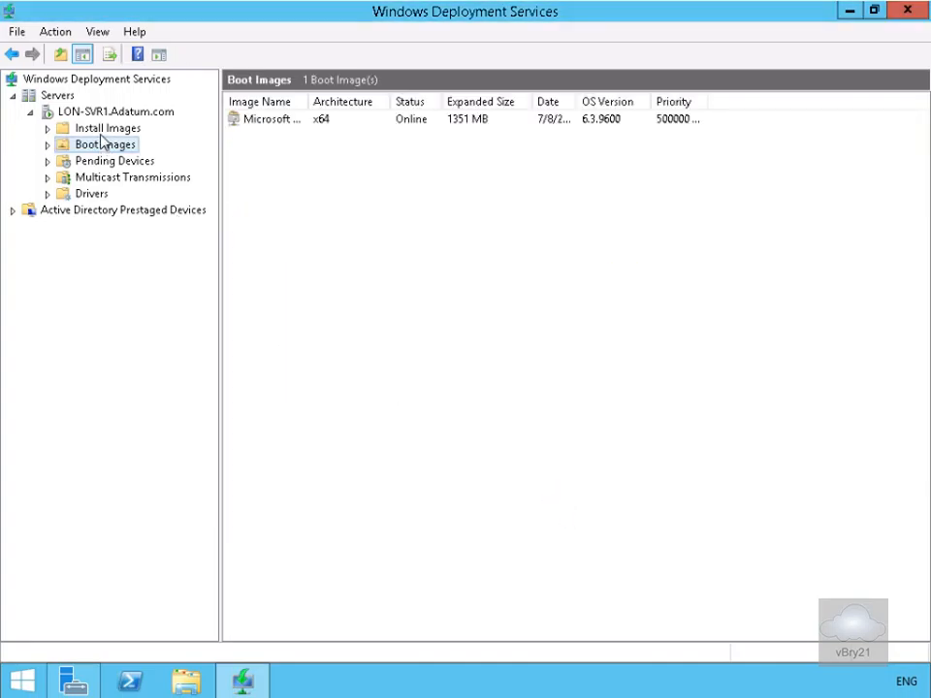
Add an image group named Windows Server 2012 R2 under Install Images
left_click(101, 131)
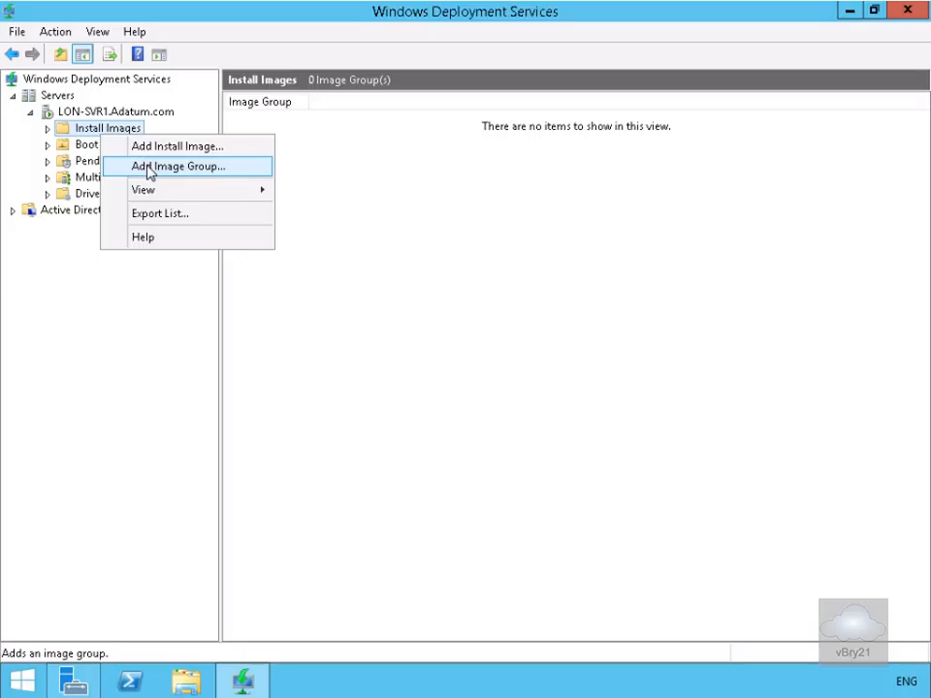
left_click(149, 168)
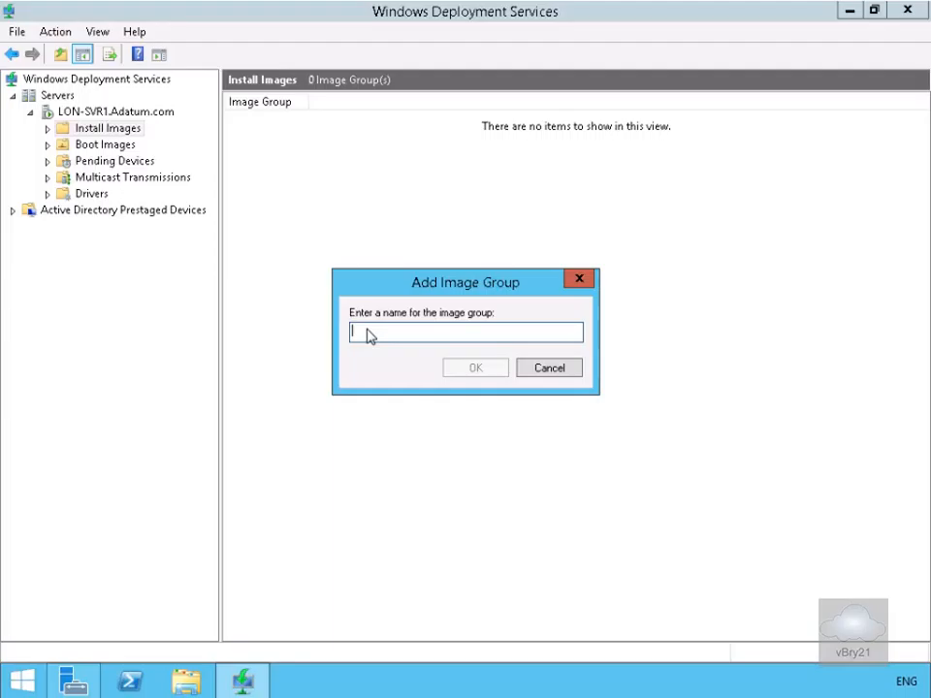
type("Windows Server 2012 R2")
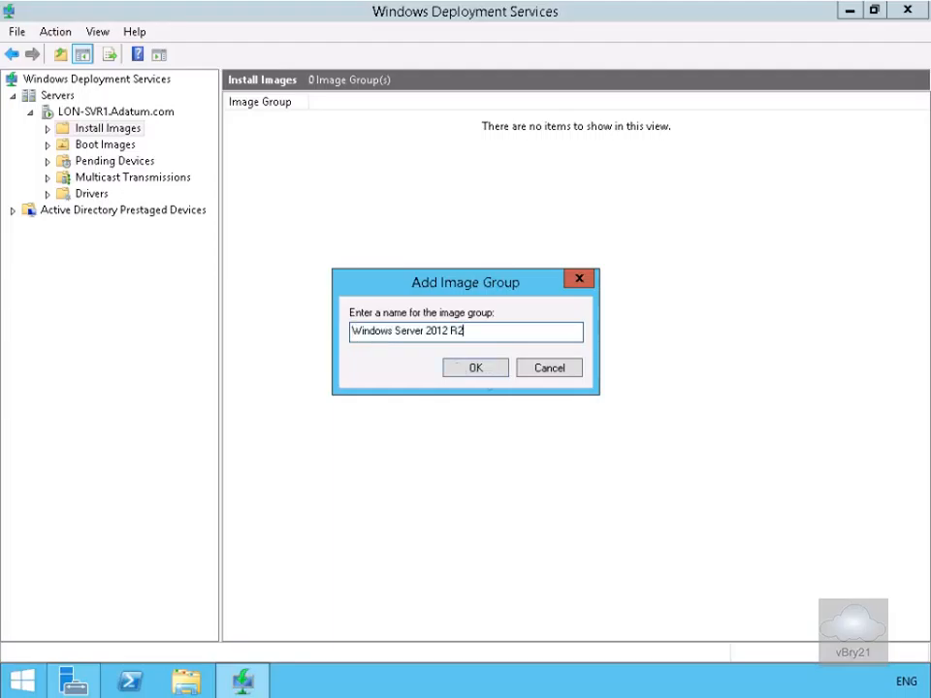
left_click(493, 372)
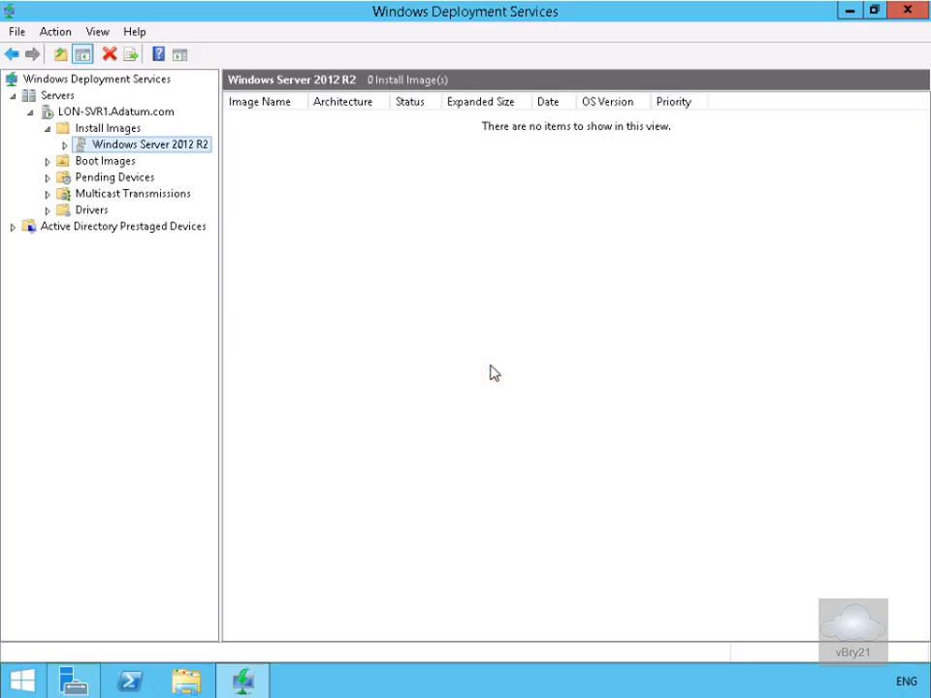
Start adding an install image to the Windows Server 2012 R2 group, using D:\sources\install.wim as the image file
right_click(185, 147)
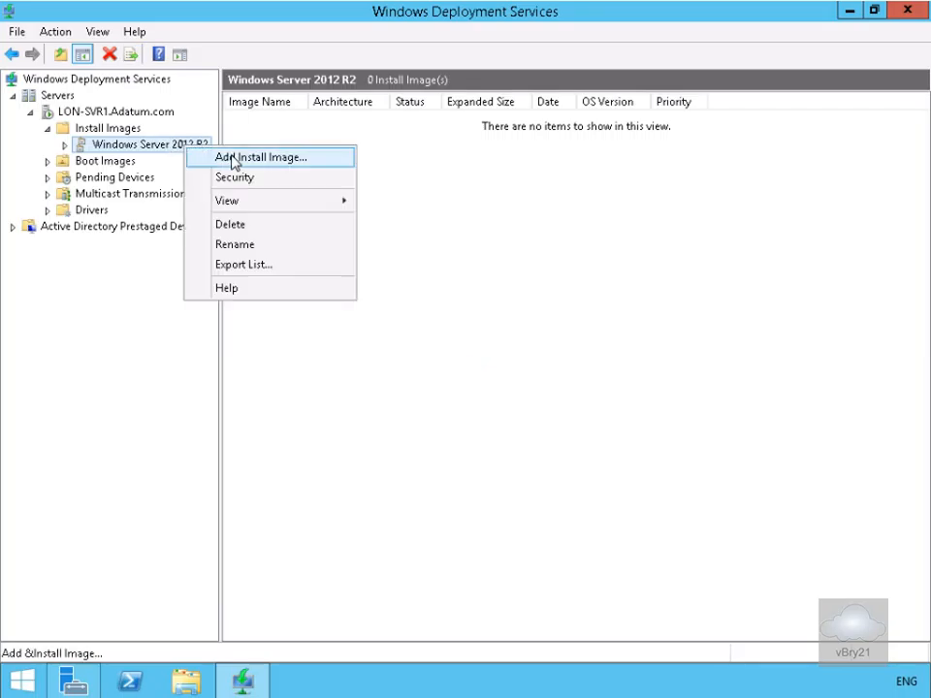
left_click(233, 159)
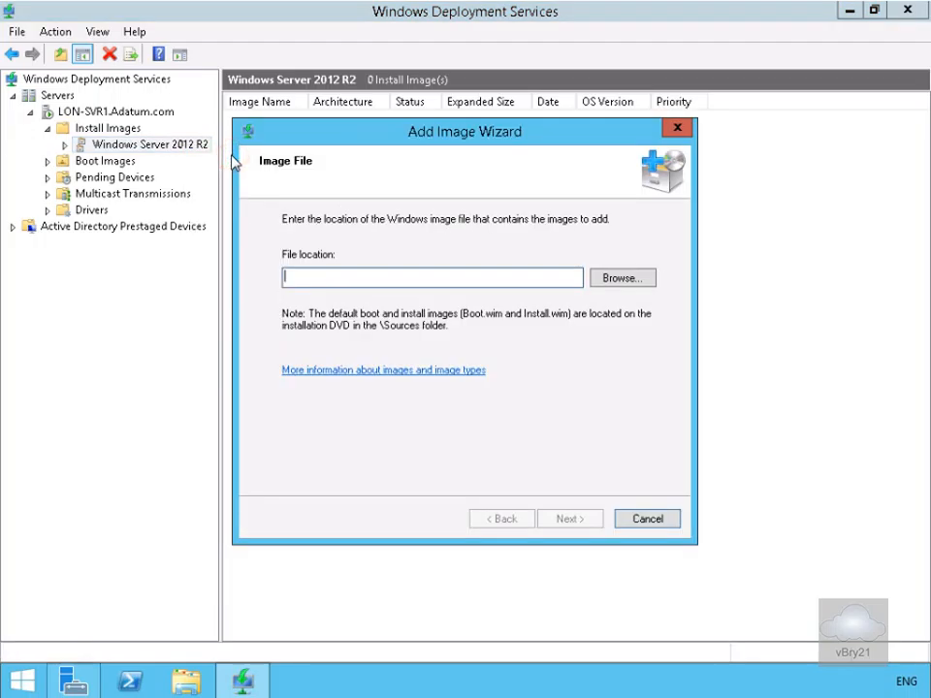
left_click(603, 282)
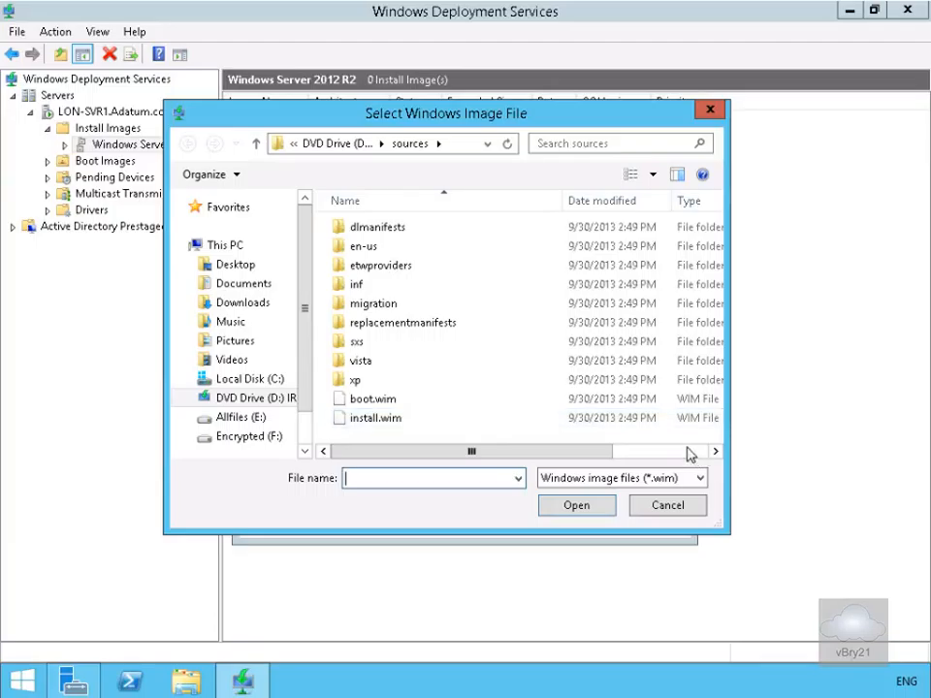
left_click(395, 419)
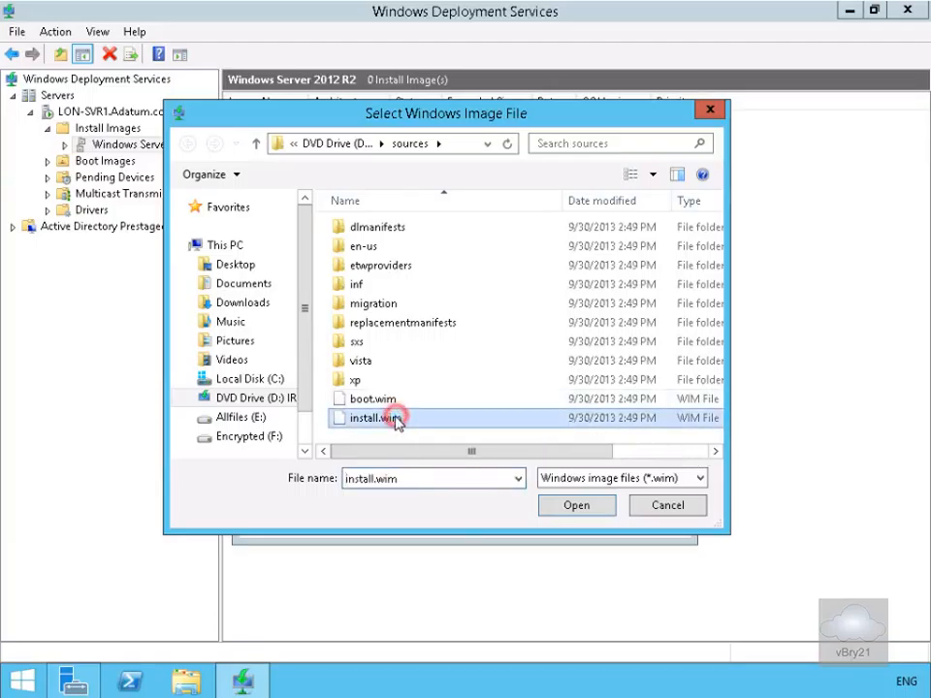
left_click(573, 506)
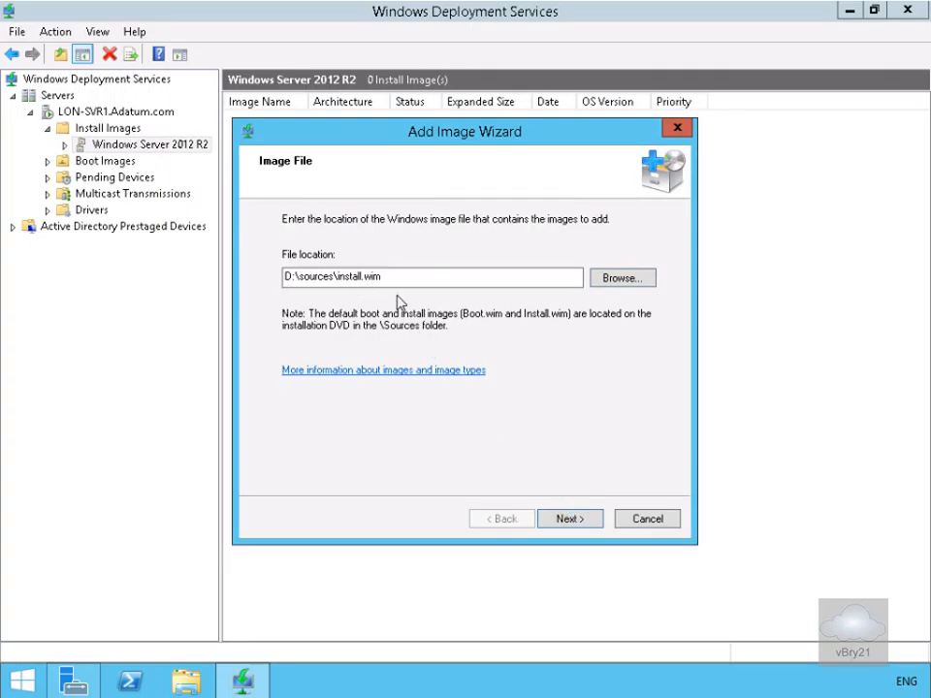
left_click(568, 520)
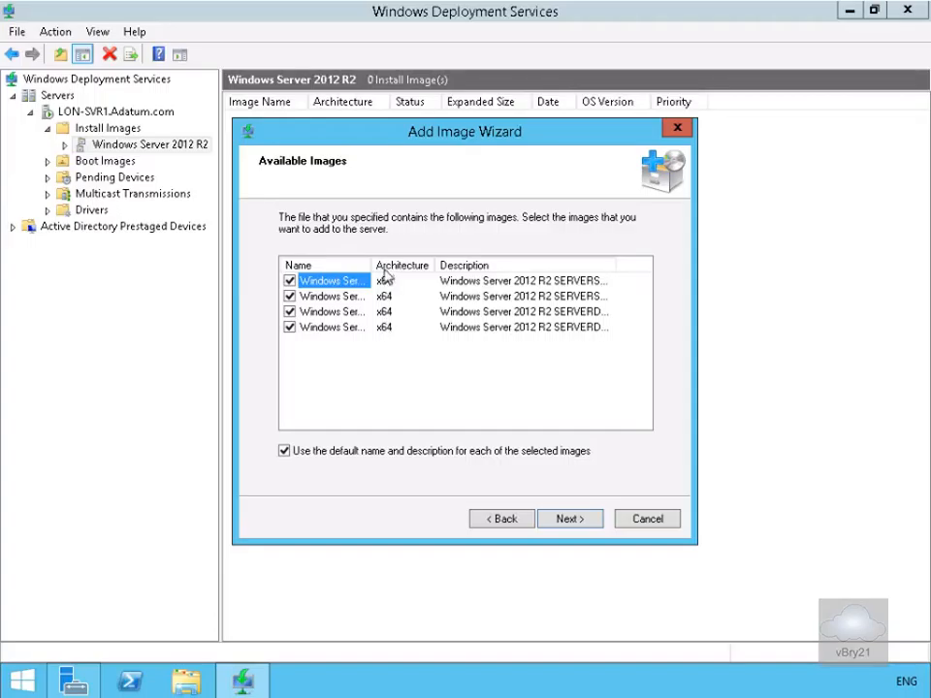
Add only the Windows Server 2012 R2 SERVERSTANDARDCORE image with its default name and description, excluding the other three editions
left_click_drag(372, 263, 457, 270)
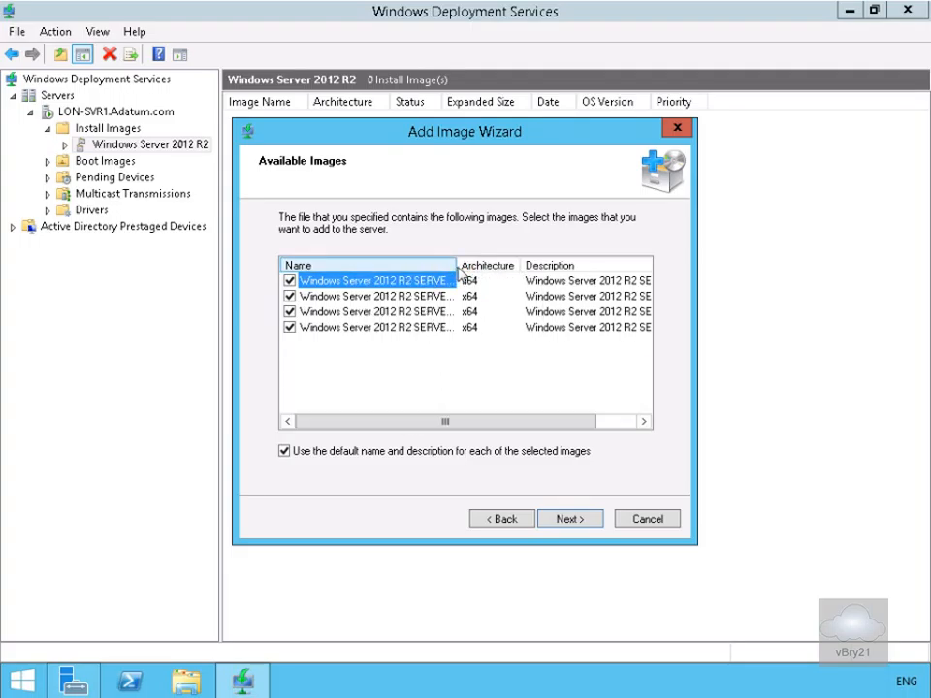
left_click_drag(456, 264, 536, 269)
left_click(515, 278)
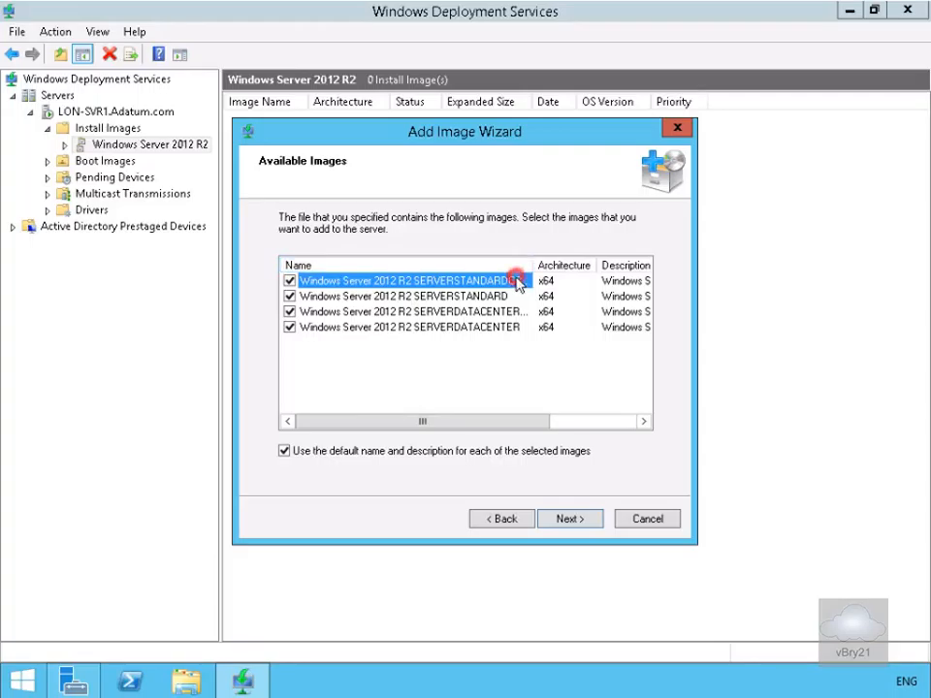
left_click(289, 295)
left_click(289, 311)
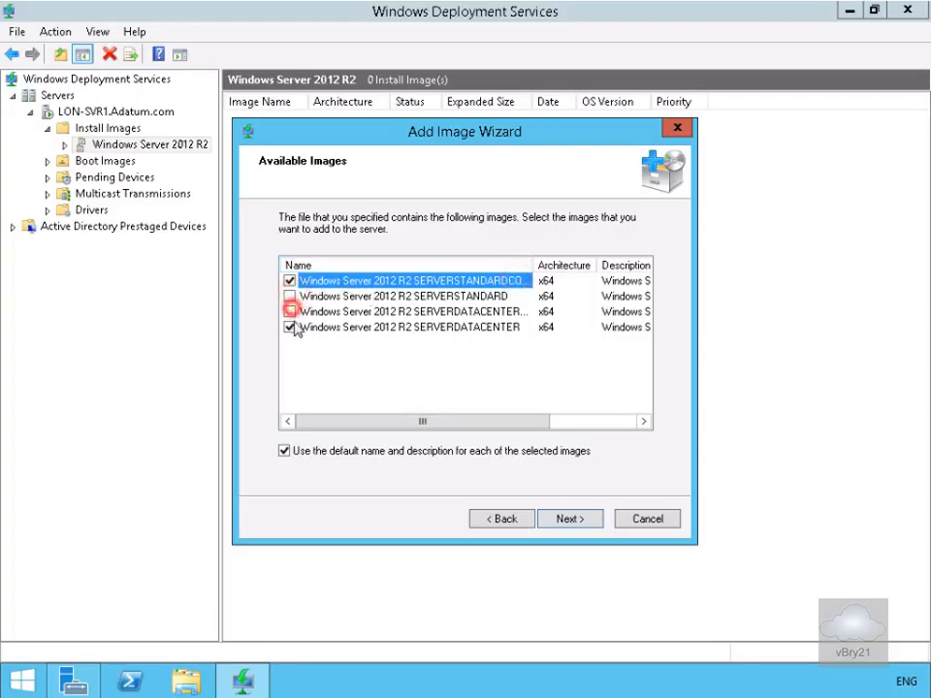
left_click(289, 327)
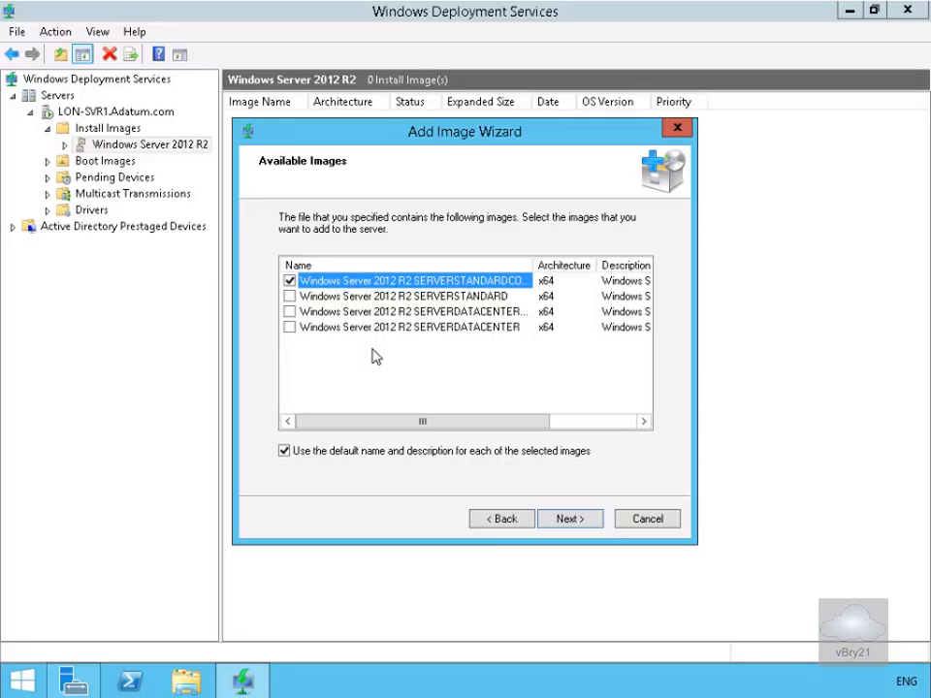
left_click(559, 521)
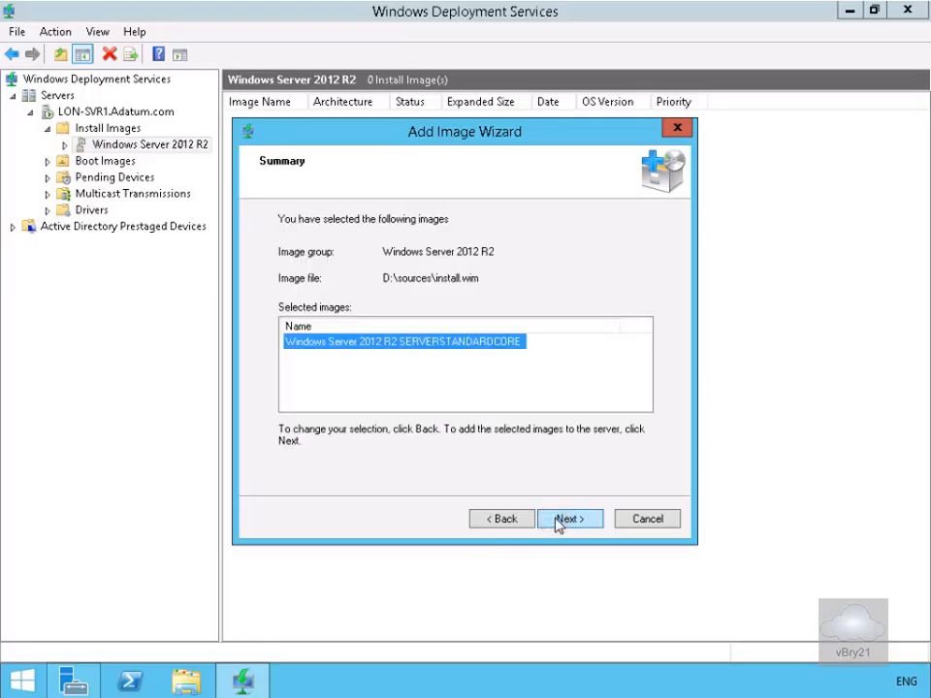
left_click(561, 521)
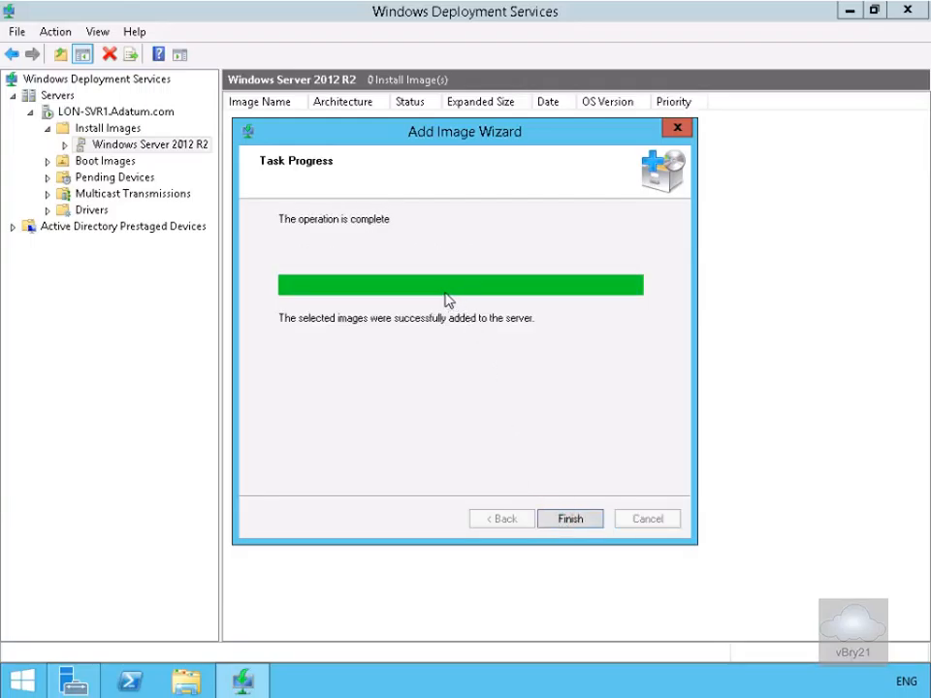
left_click(573, 519)
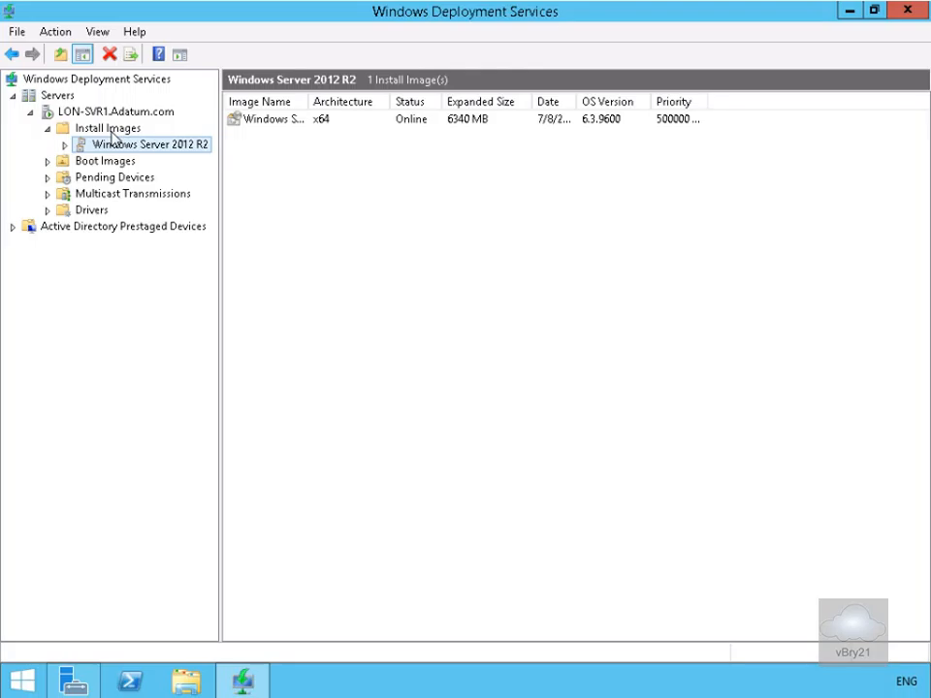
Display the Boot Images of LON-SVR1.Adatum.com
left_click(46, 161)
left_click(126, 167)
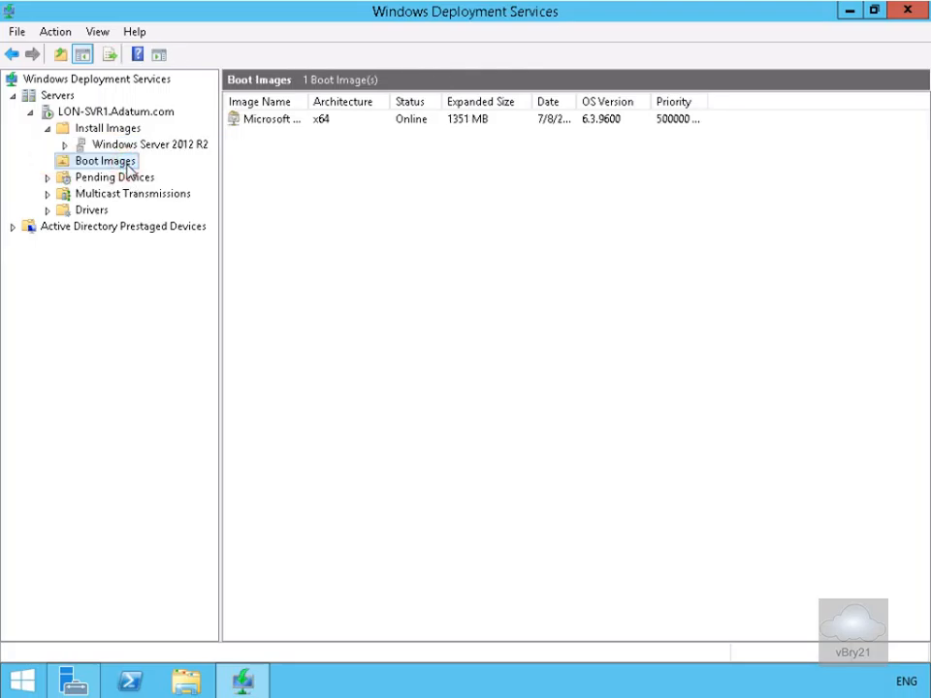